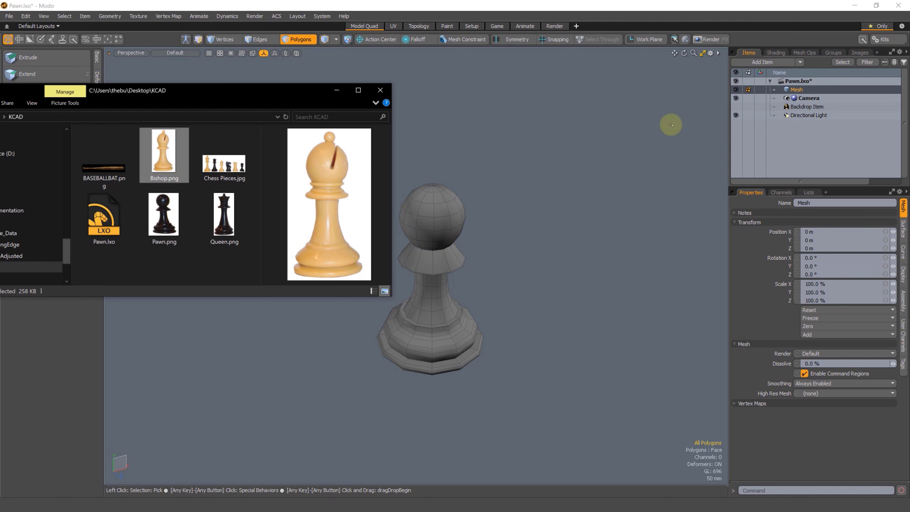
Add Bishop.png to the scene as a backdrop image and scale it uniformly to 13.5 %.
left_click_drag(165, 160, 533, 220)
scroll(431, 308, "down", 6)
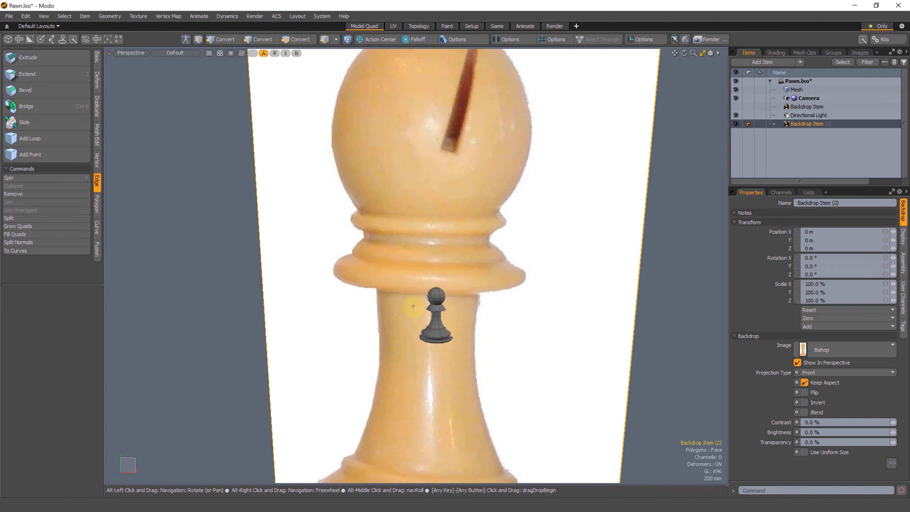
key("r")
left_click_drag(430, 270, 348, 339, "alt")
scroll(429, 271, "up", 2)
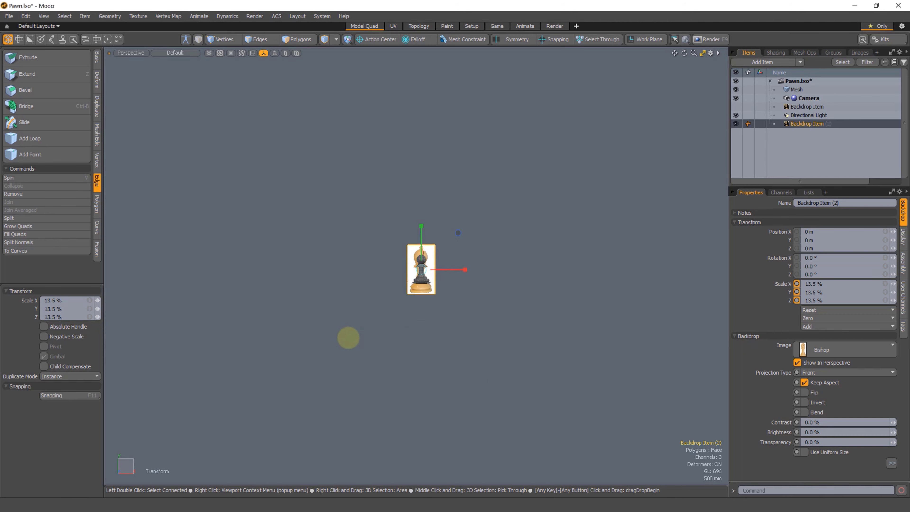
Move the bishop backdrop up to 76 mm in Y and scale it to about 10.6 %, lining it up with the pawn's base.
scroll(417, 273, "up", 5)
left_click_drag(421, 241, 413, 209)
key("space")
key("r")
scroll(429, 241, "up", 3)
scroll(416, 233, "up", 2)
key("w")
key("space")
key("r")
key("w")
scroll(414, 223, "up", 2)
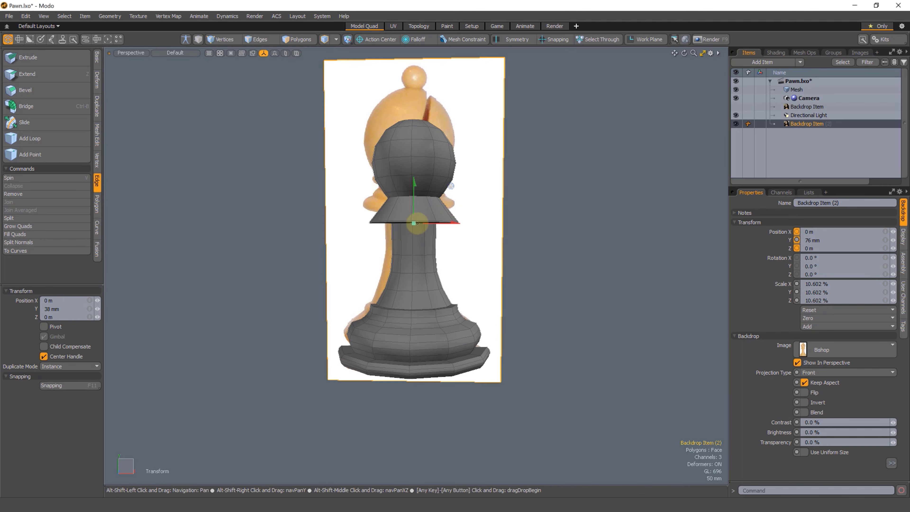
left_click_drag(491, 227, 422, 265, "alt")
key("space")
left_click(525, 233)
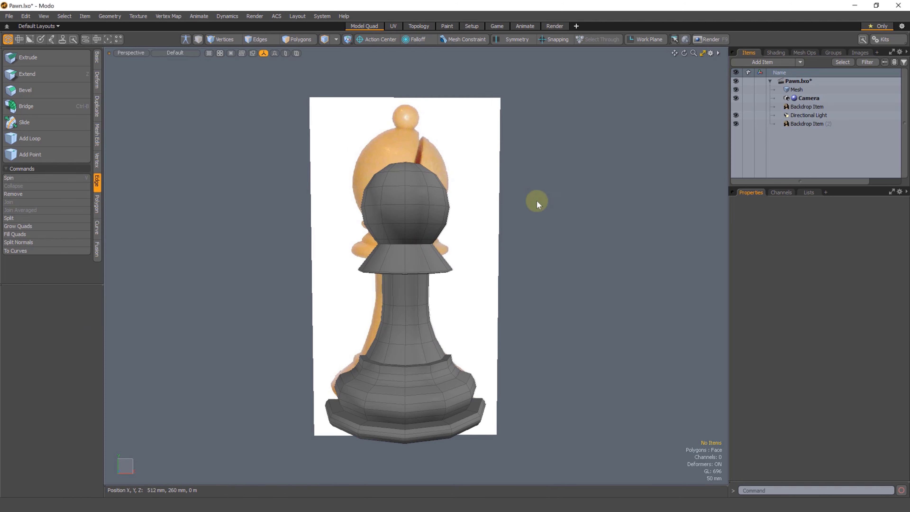
Rename the Pawn material group in the Shader Tree as Bishop and reassign the materials with that name.
left_click(774, 53)
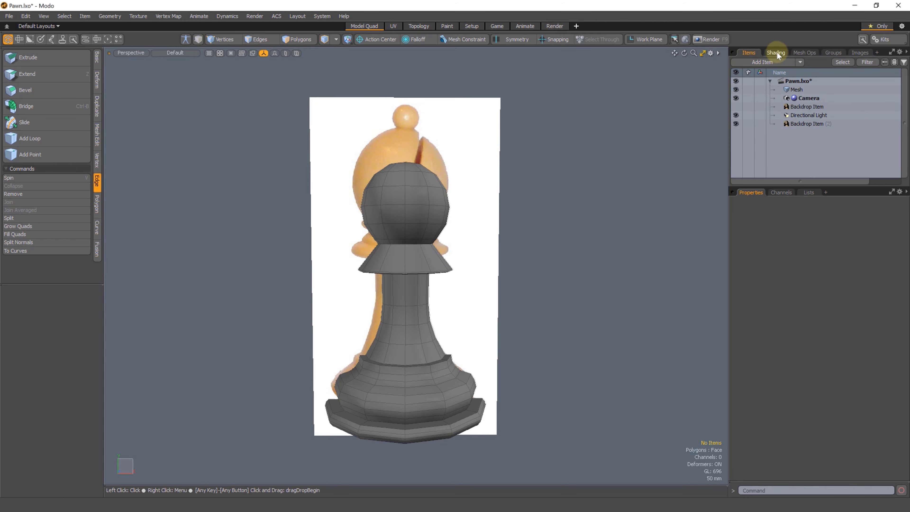
left_click(771, 126)
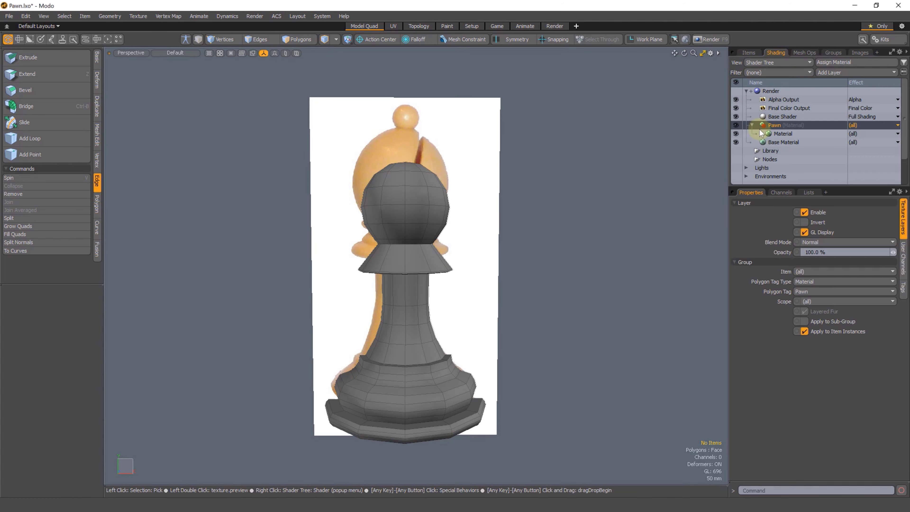
double_click(772, 126)
type("Bishop")
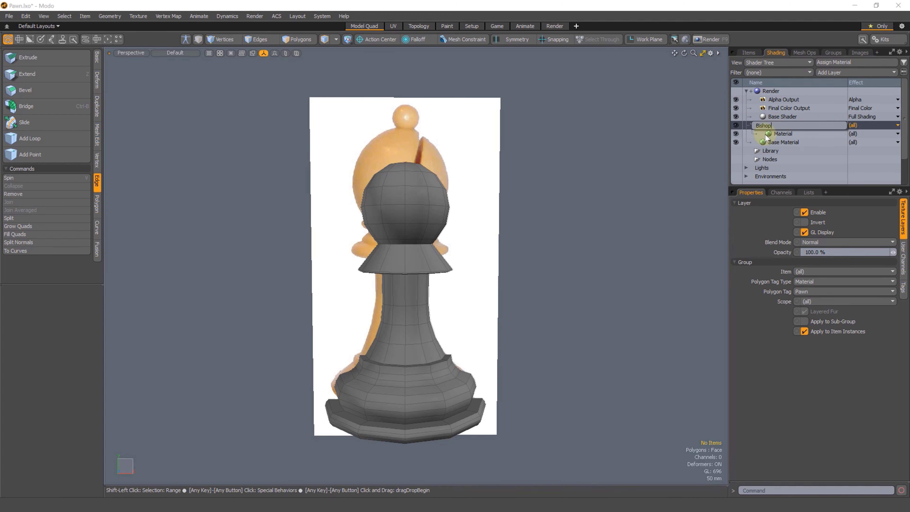
key("Return")
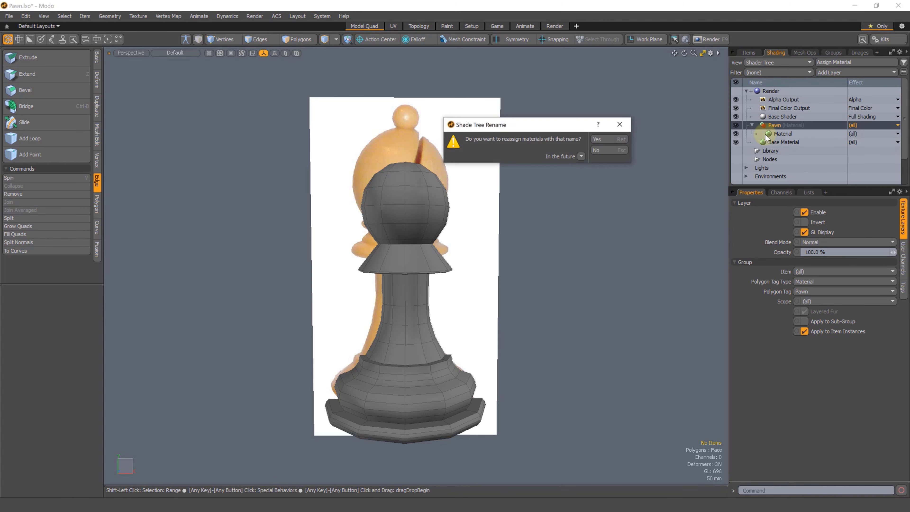
left_click(605, 146)
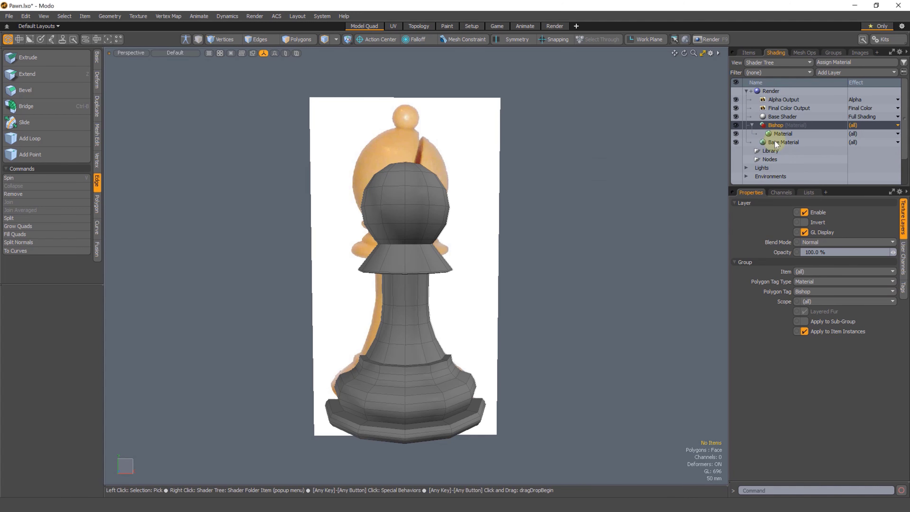
Show the transparency properties of the material in the Bishop group.
left_click(778, 134)
left_click(902, 255)
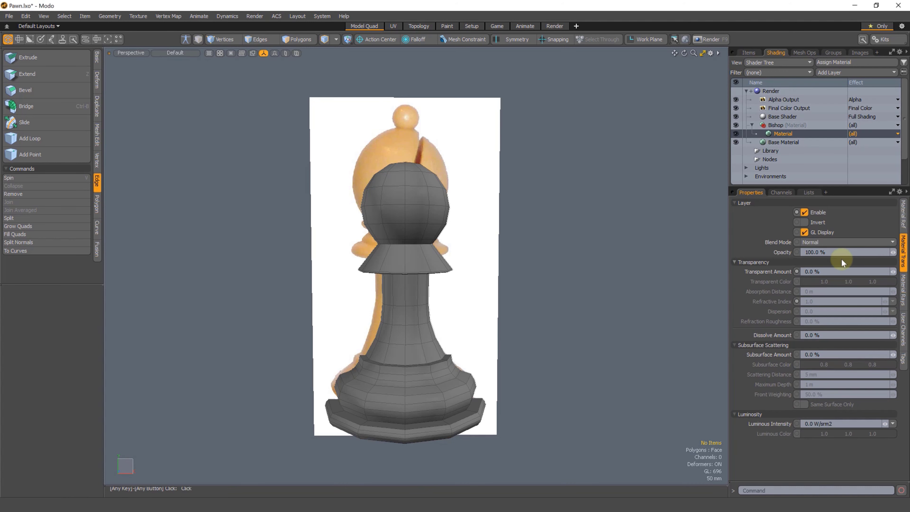
type("1")
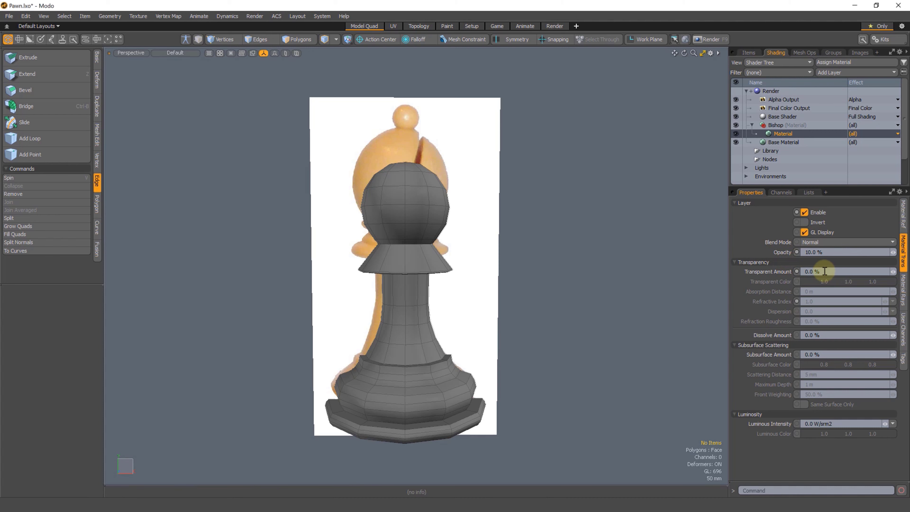
left_click_drag(826, 254, 769, 251)
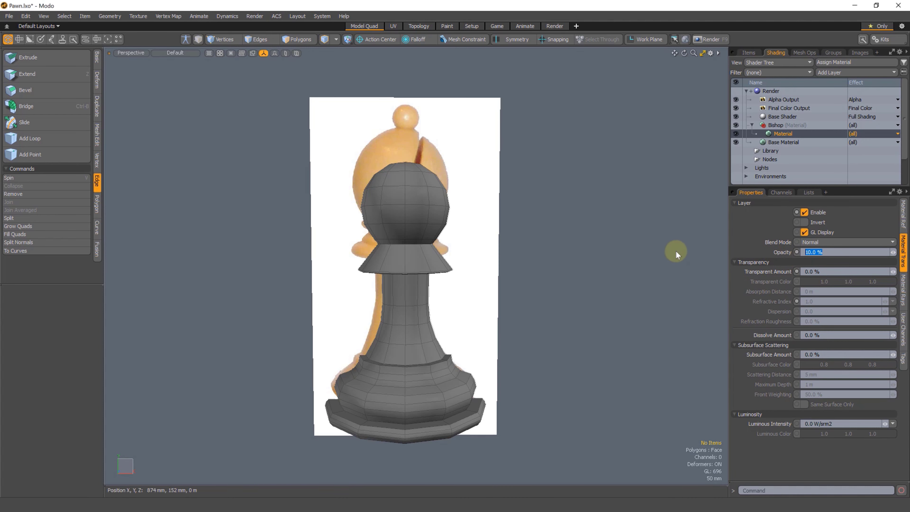
key("ctrl+z")
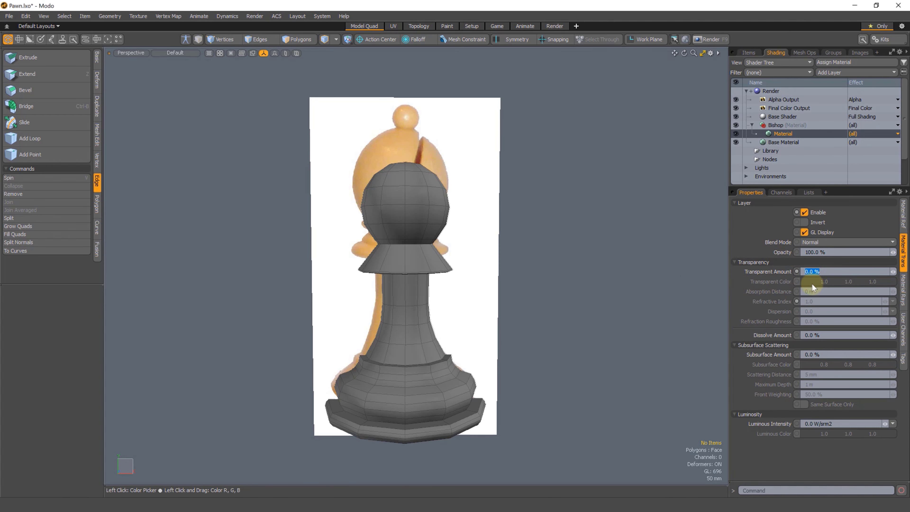
Set the Bishop material's transparent amount to 10 % and switch the viewport to the front view.
type("10")
key("Return")
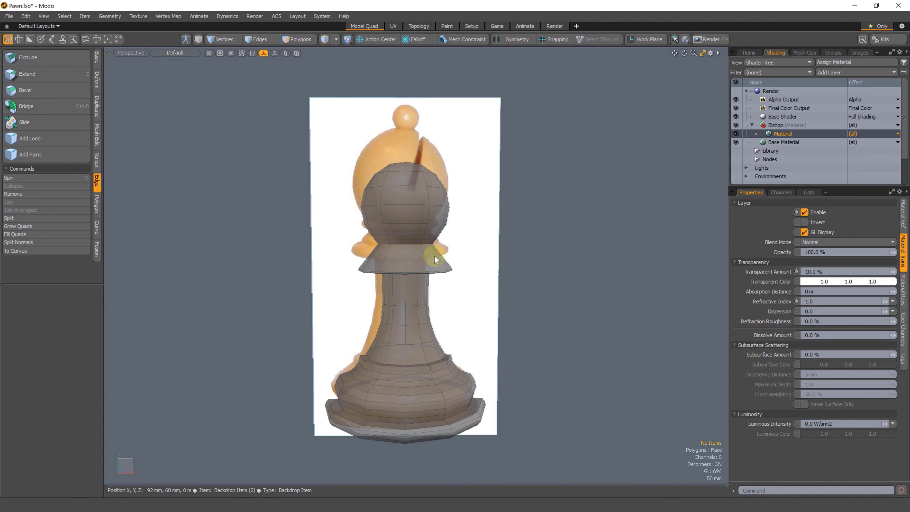
key("ctrl+space")
left_click(500, 282)
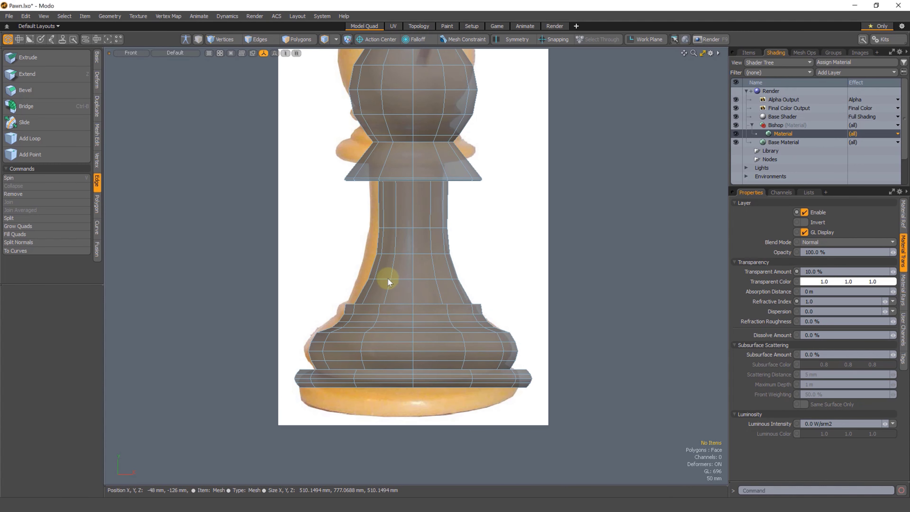
Shift the bishop backdrop to 12 mm in X and scale it uniformly to about 10.28 % to centre it behind the mesh.
mouse_move(402, 292)
left_mouse_down("ctrl+alt")
mouse_move(395, 294)
mouse_move(416, 286)
left_mouse_up("ctrl+alt")
left_click(485, 244)
left_click_drag(485, 243, 442, 283, "ctrl+alt")
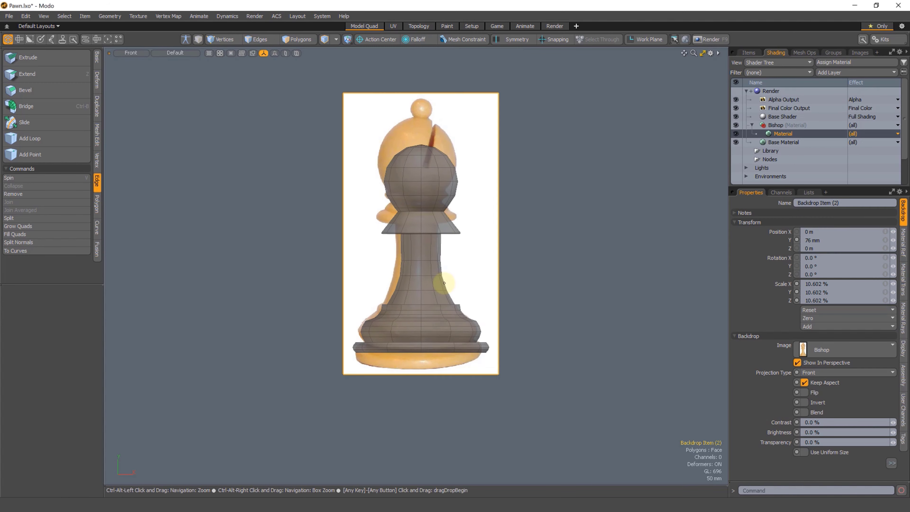
left_click_drag(445, 218, 420, 254, "alt+shift")
key("w")
key("r")
key("space")
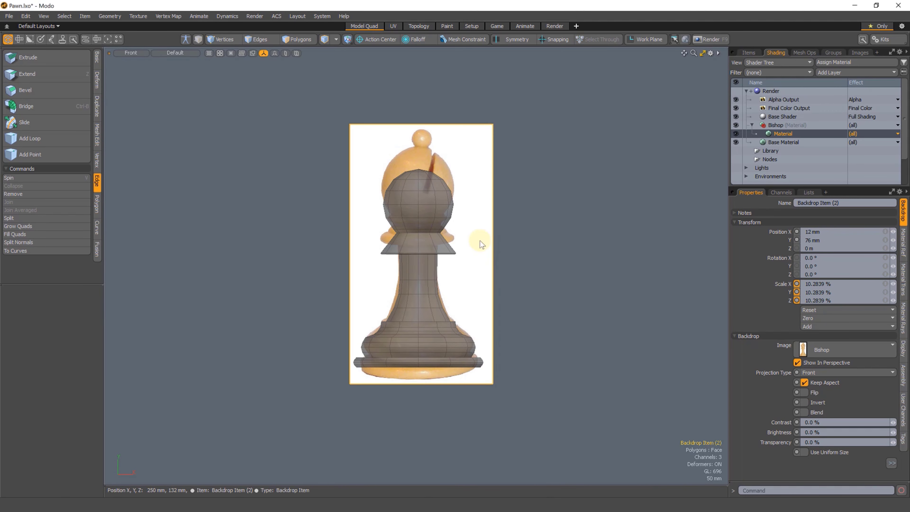
Select all polygons of the pawn mesh, scale them up slightly and move them up about 32 mm over the bishop image.
key("3")
mouse_move(510, 192)
right_mouse_down()
mouse_move(316, 146)
mouse_move(493, 416)
right_mouse_up()
scroll(431, 283, "up", 2)
key("r")
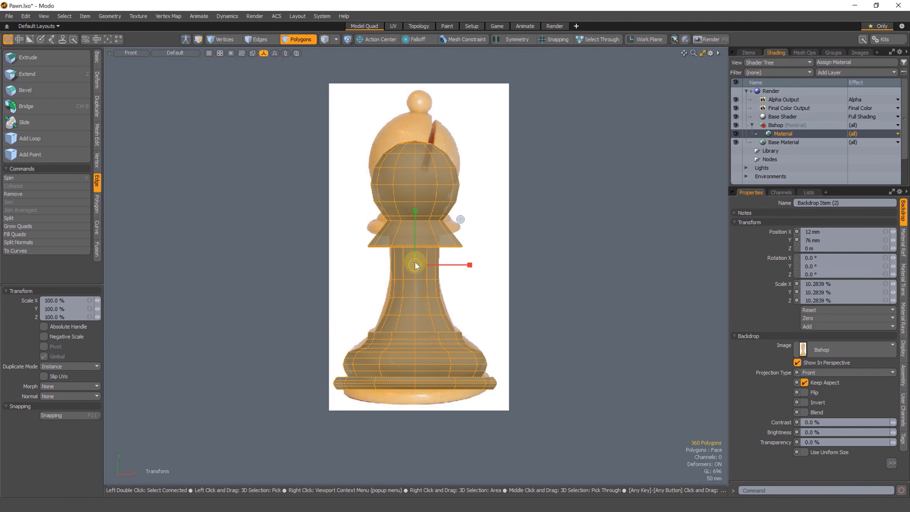
left_click_drag(415, 265, 416, 226)
key("w")
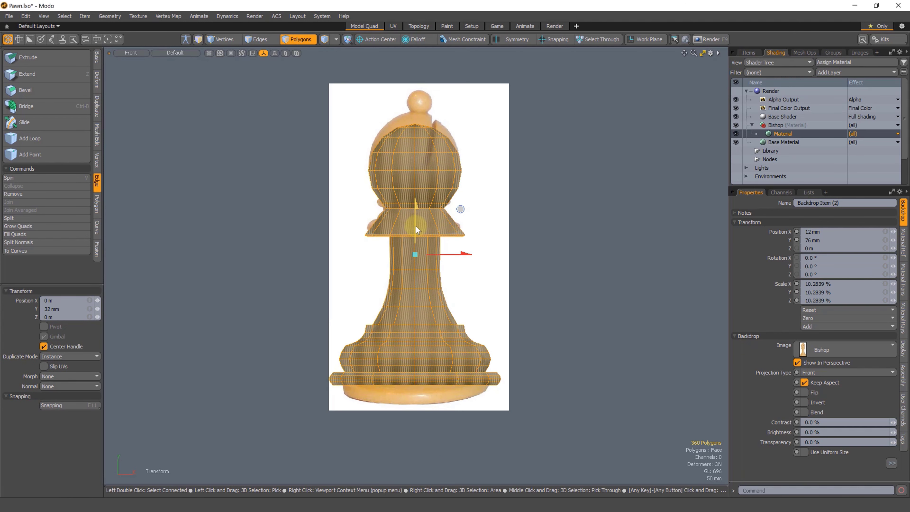
scroll(439, 276, "up", 1)
key("space")
left_click(495, 344)
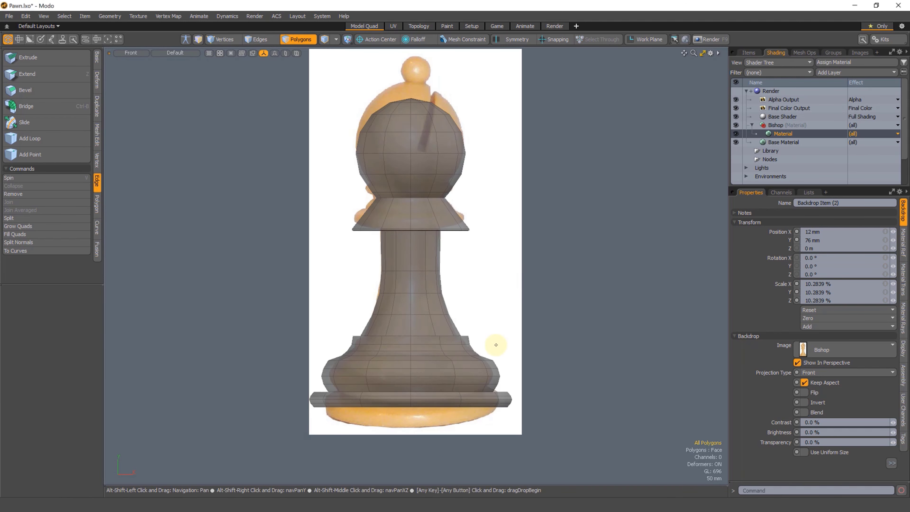
Delete the mesh temporarily to examine the bare bishop backdrop, and restore the mesh.
left_click_drag(495, 344, 493, 281, "alt+shift")
left_click_drag(395, 300, 395, 347, "ctrl+alt")
left_click_drag(437, 334, 402, 254, "alt+shift")
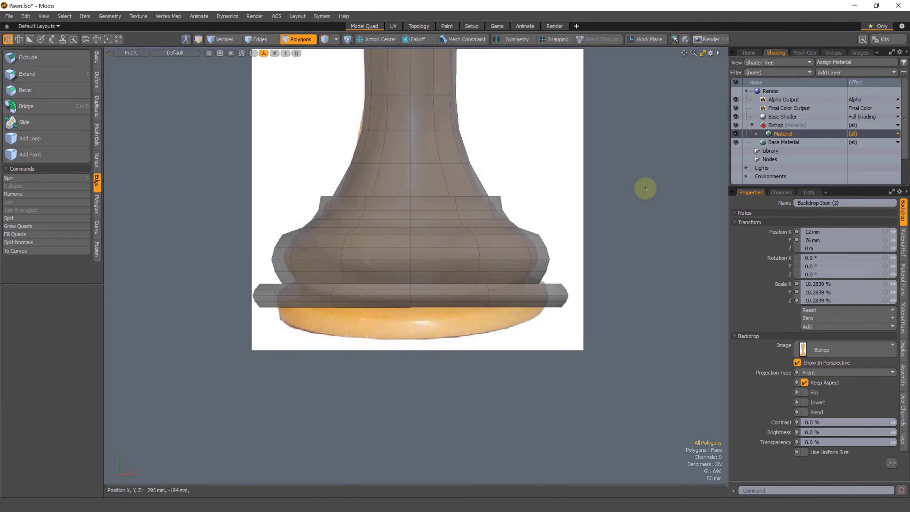
double_click(447, 274)
key("Delete")
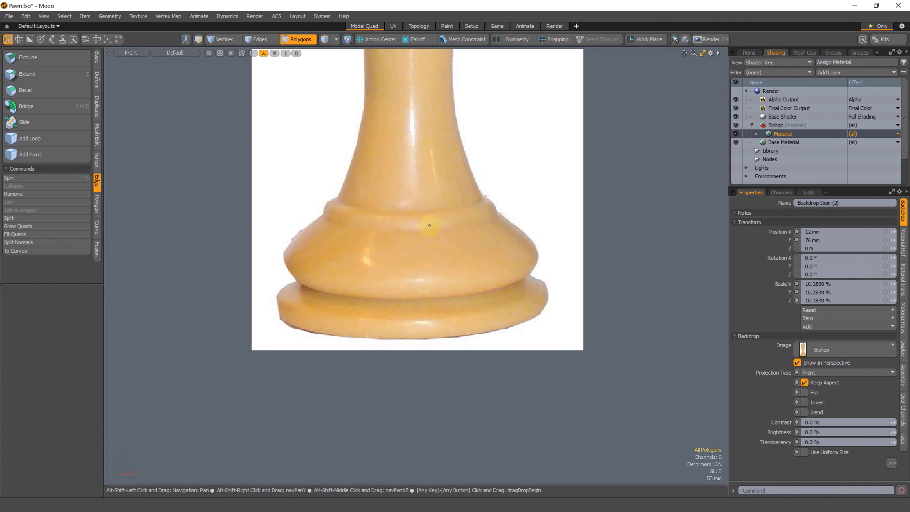
left_click_drag(430, 224, 434, 281, "alt+shift")
left_click_drag(435, 281, 437, 248, "ctrl+alt")
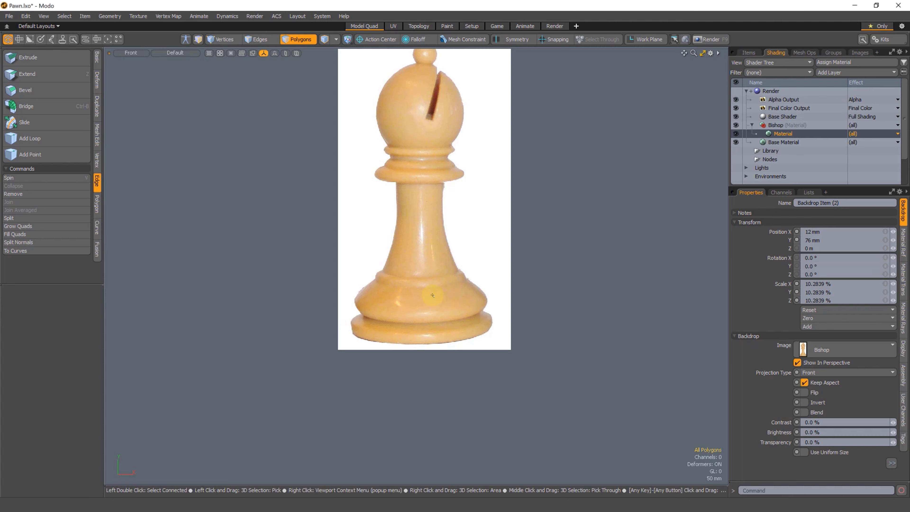
key("u")
Select all vertices of the base below the stem, move them down about 2 mm and scale them down slightly.
scroll(421, 290, "up", 1)
key("1")
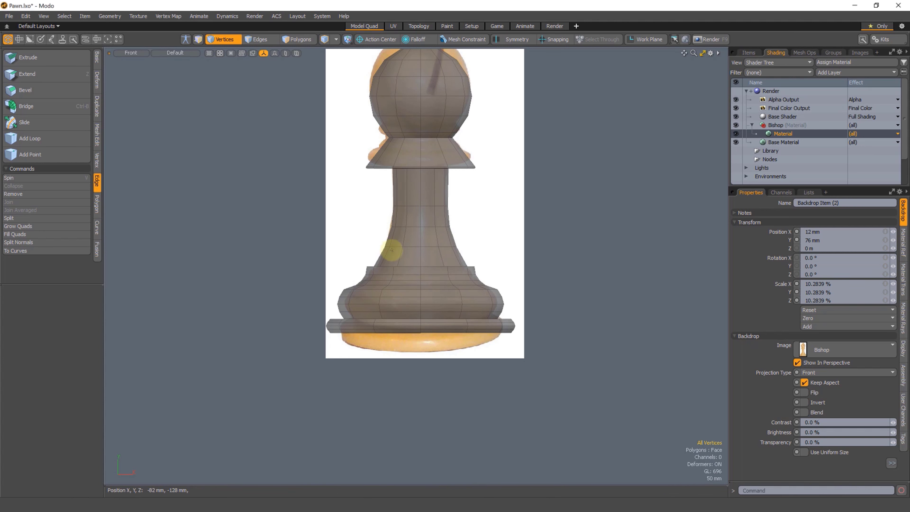
right_click_drag(284, 354, 561, 266)
mouse_move(375, 253)
right_mouse_down()
mouse_move(623, 315)
mouse_move(603, 266)
right_mouse_up()
key("y")
mouse_move(420, 265)
left_mouse_down()
mouse_move(423, 275)
mouse_move(424, 263)
left_mouse_up()
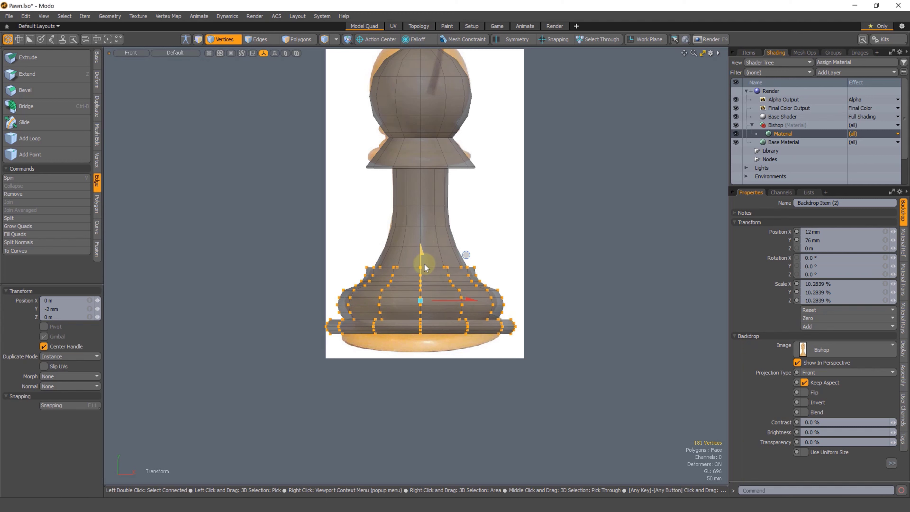
key("r")
left_click_drag(421, 301, 416, 299)
key("w")
key("space")
left_click(372, 344)
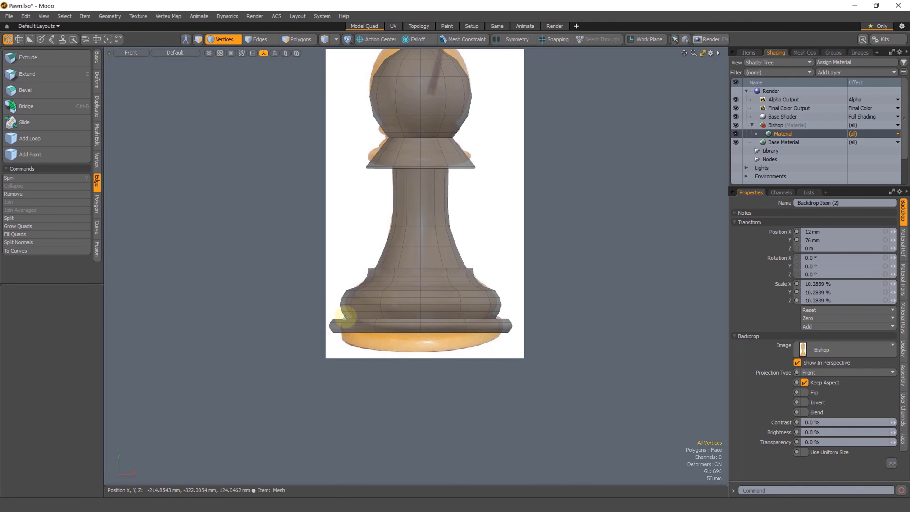
Select the vertices of the base's bulge and bottom rim, stretch them vertically and move them up about 13 mm to follow the backdrop.
scroll(325, 321, "up", 3)
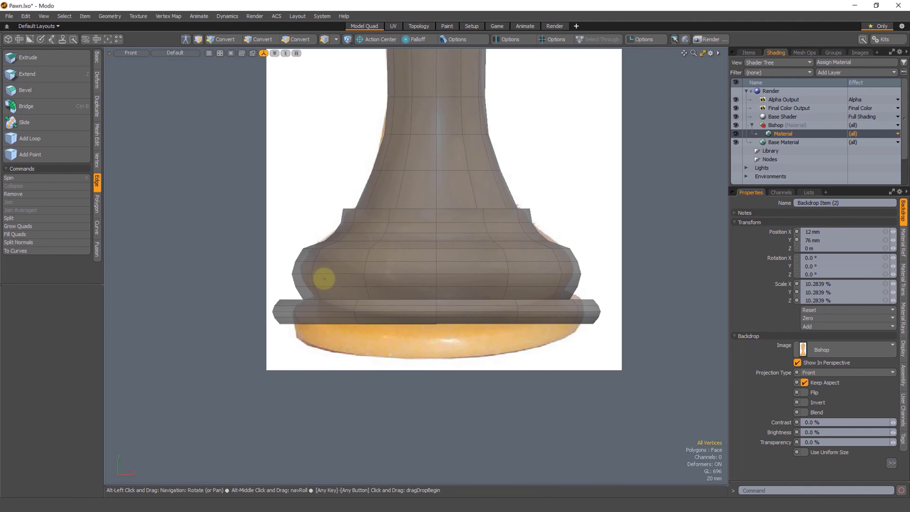
mouse_move(337, 235)
right_mouse_down()
mouse_move(236, 261)
mouse_move(678, 307)
mouse_move(678, 239)
mouse_move(584, 240)
right_mouse_up()
key("w")
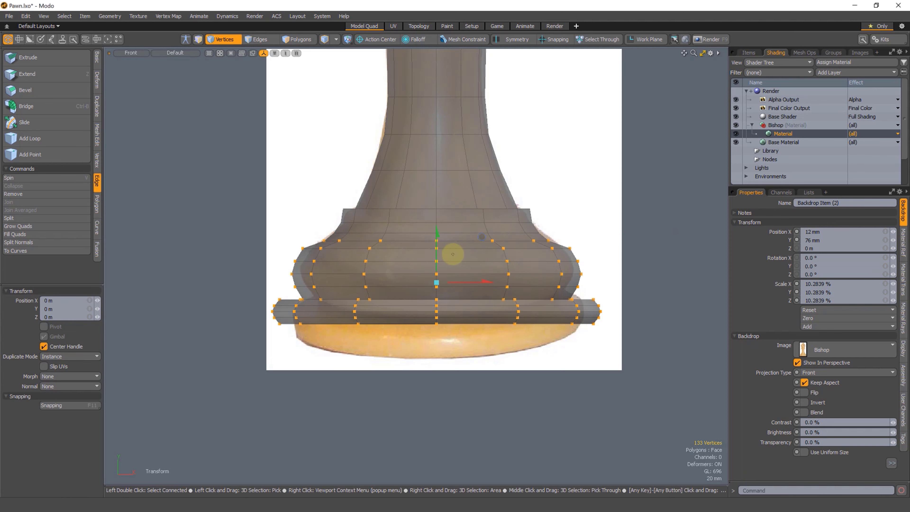
mouse_move(436, 254)
left_mouse_down()
mouse_move(435, 271)
mouse_move(437, 258)
left_mouse_up()
key("ctrl+t")
key("r")
key("w")
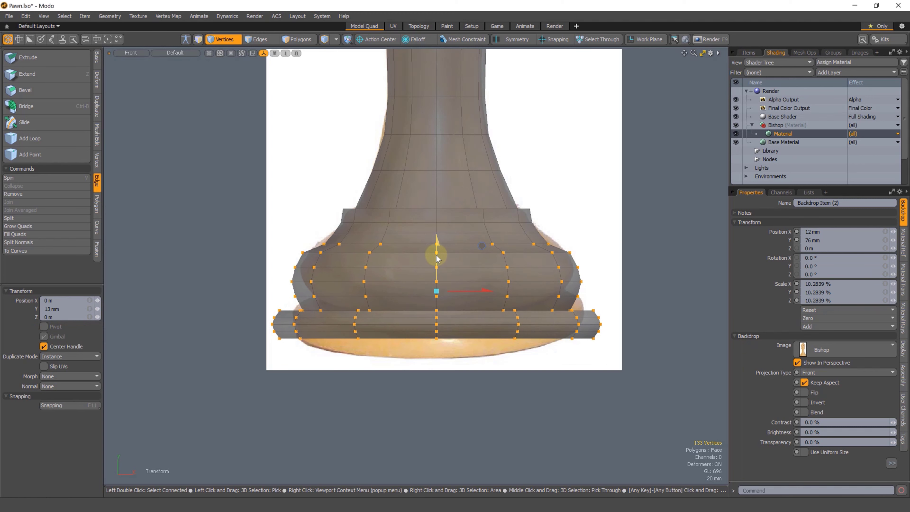
key("q")
left_click(598, 214)
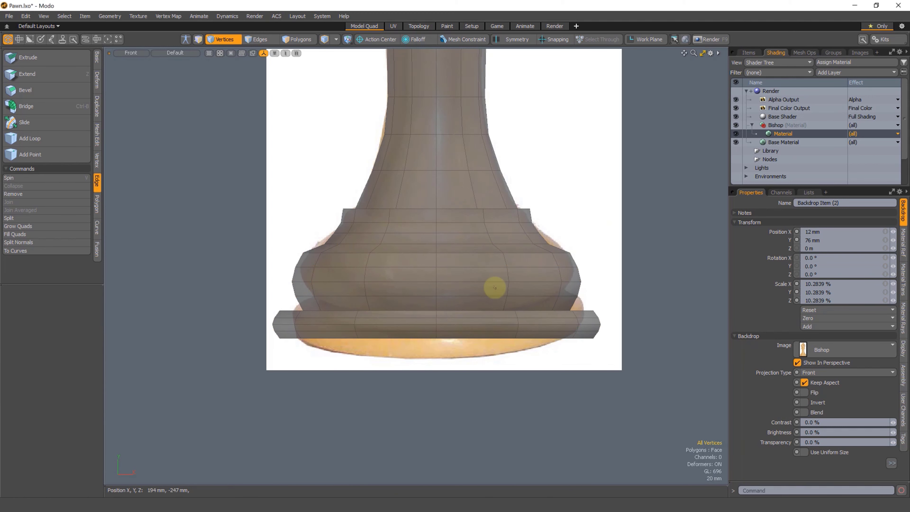
Select the vertices of the bottom rim and scale them vertically to thicken the rim.
mouse_move(300, 297)
right_mouse_down()
mouse_move(646, 361)
mouse_move(662, 297)
right_mouse_up()
key("r")
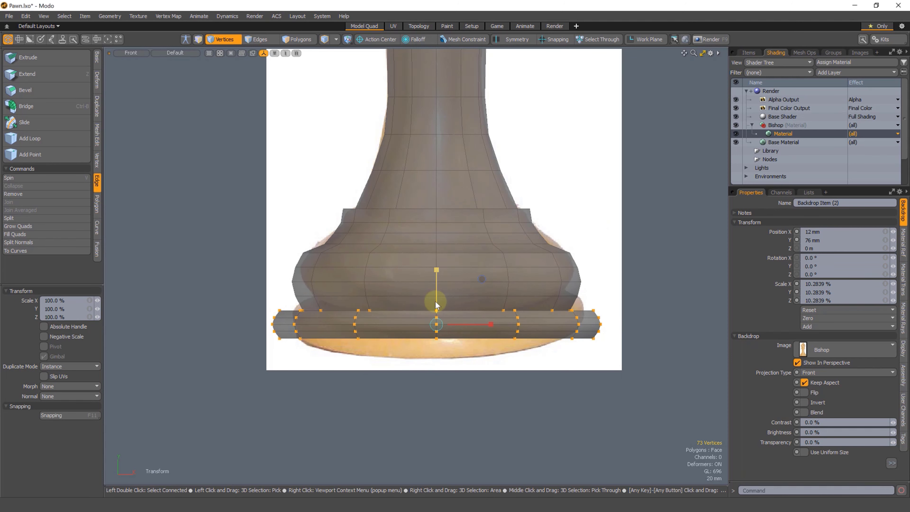
mouse_move(436, 304)
left_mouse_down()
mouse_move(434, 283)
mouse_move(437, 299)
left_mouse_up()
key("w")
key("q")
left_click(644, 264)
scroll(548, 310, "down", 3)
left_click_drag(529, 234, 516, 302, "alt+shift")
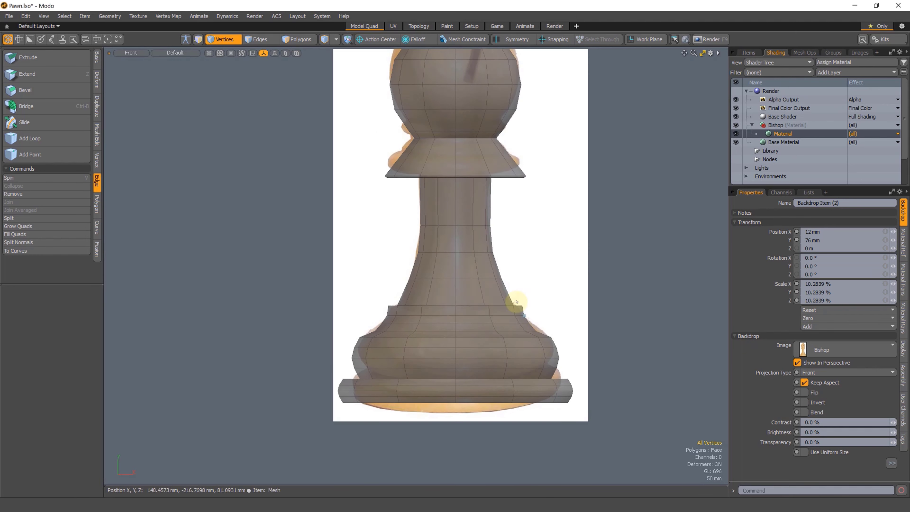
key("3")
middle_click_drag(557, 210, 529, 264)
left_click_drag(518, 203, 503, 245, "alt+shift")
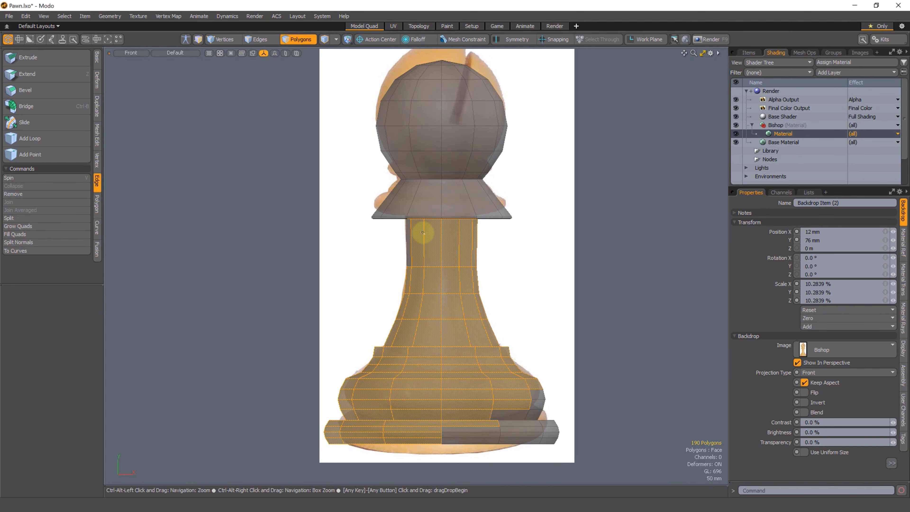
Select the vertices of the collar's lower rim and the stem's top, and move them vertically to follow the backdrop.
scroll(422, 232, "up", 3)
key("1")
mouse_move(304, 213)
right_mouse_down()
mouse_move(433, 268)
mouse_move(583, 228)
right_mouse_up()
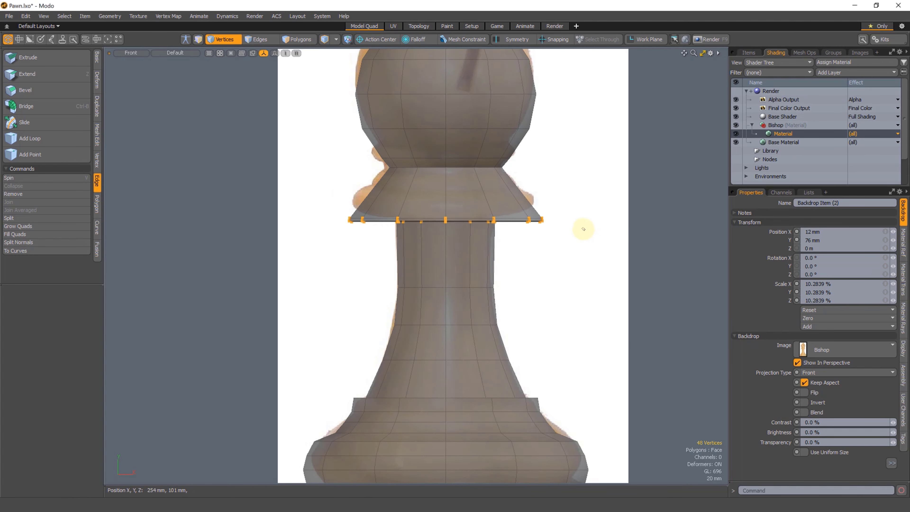
scroll(443, 203, "up", 2)
key("w")
mouse_move(442, 196)
left_mouse_down()
mouse_move(442, 186)
mouse_move(420, 246)
mouse_move(457, 233)
mouse_move(446, 233)
left_mouse_up()
Hide the bishop backdrop item and view the underside of the collar's rim in perspective, ready for edge selection.
left_click(736, 133)
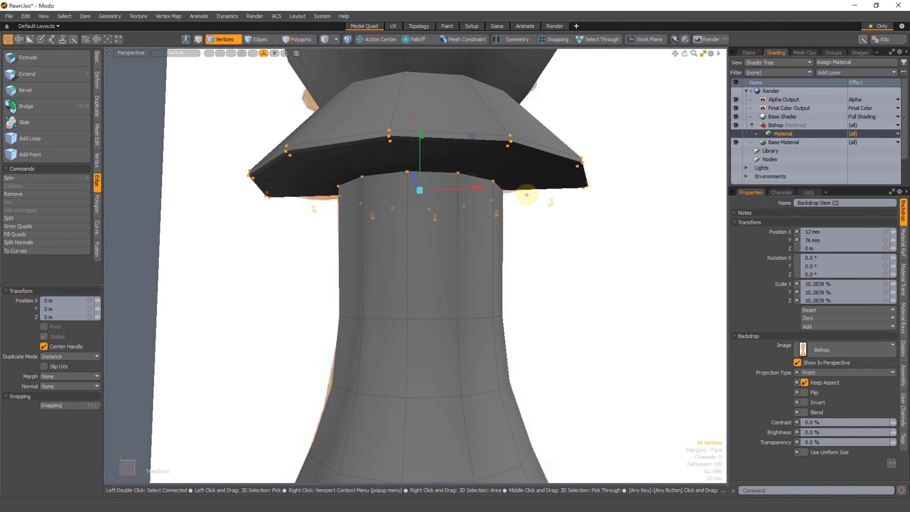
left_click_drag(526, 194, 533, 193, "alt")
left_click(735, 133)
left_click(748, 53)
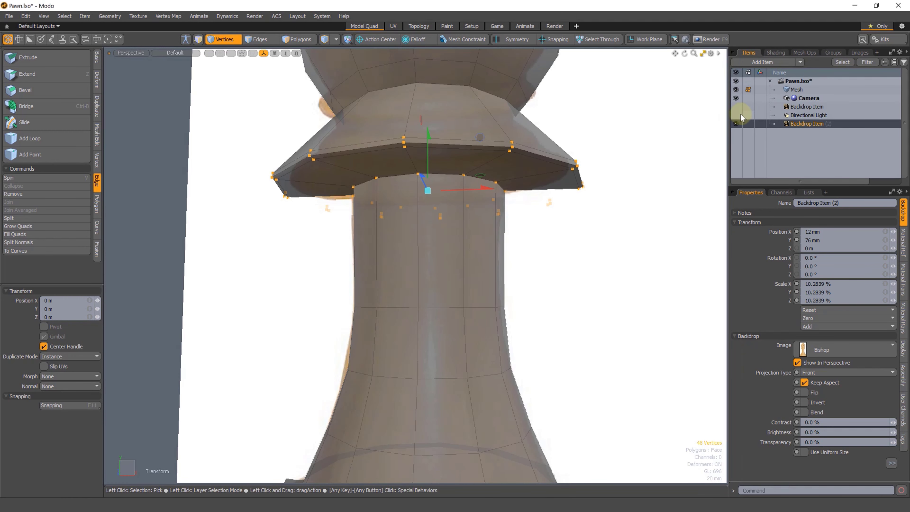
left_click(736, 124)
key("2")
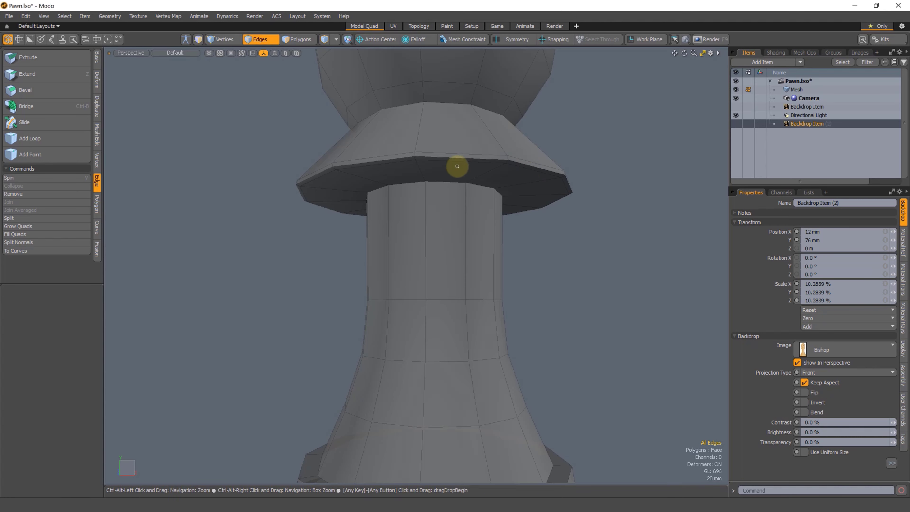
left_click_drag(444, 153, 456, 178, "alt")
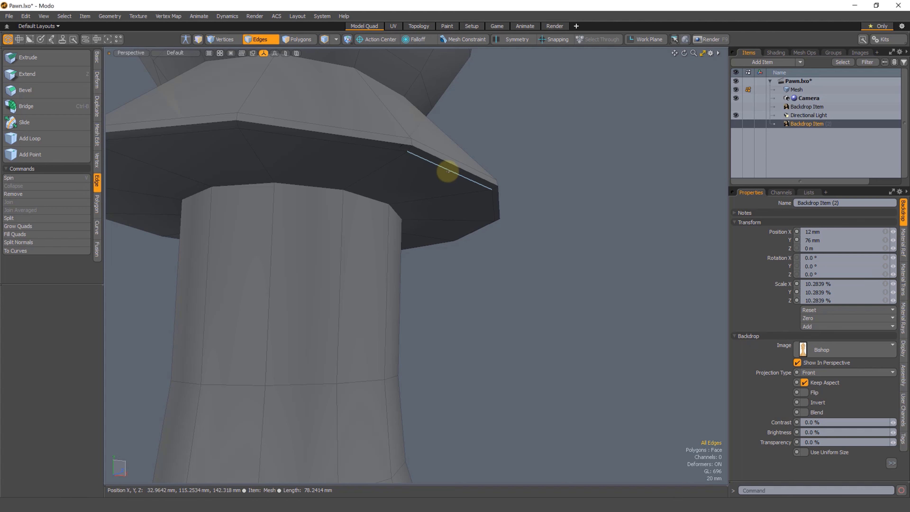
Remove the lower and upper edge loops bordering the collar's rim so only its outermost loop remains.
double_click(449, 171)
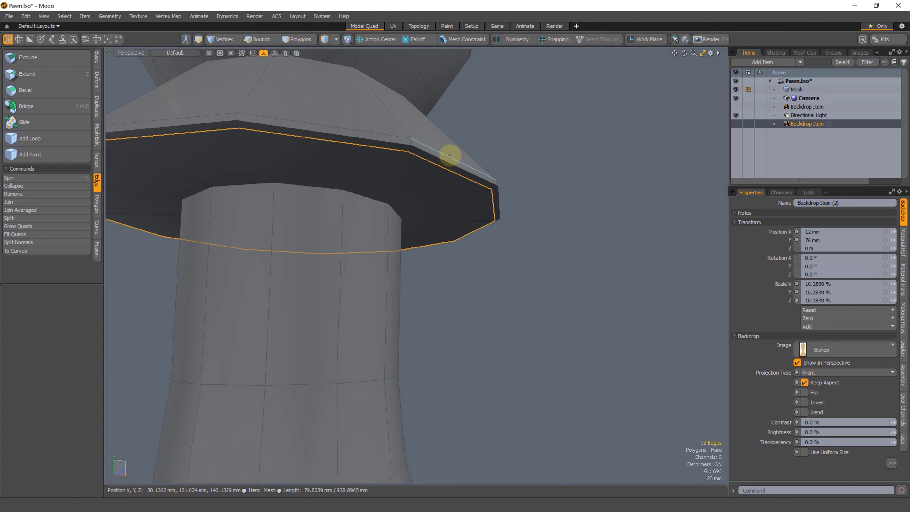
key("2")
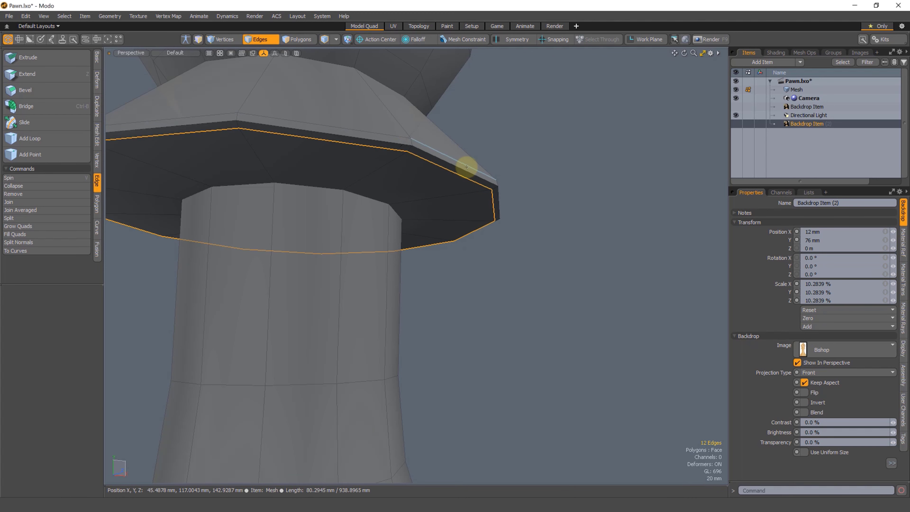
key("BackSpace")
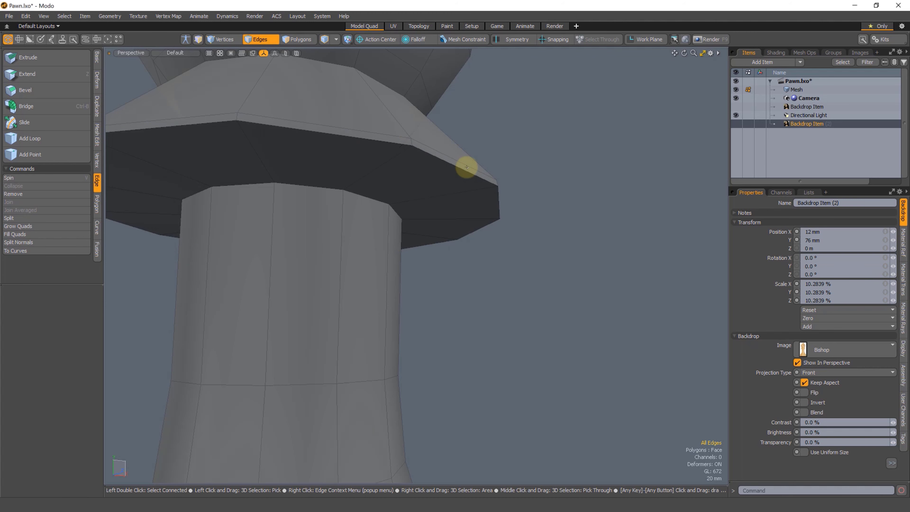
double_click(432, 151)
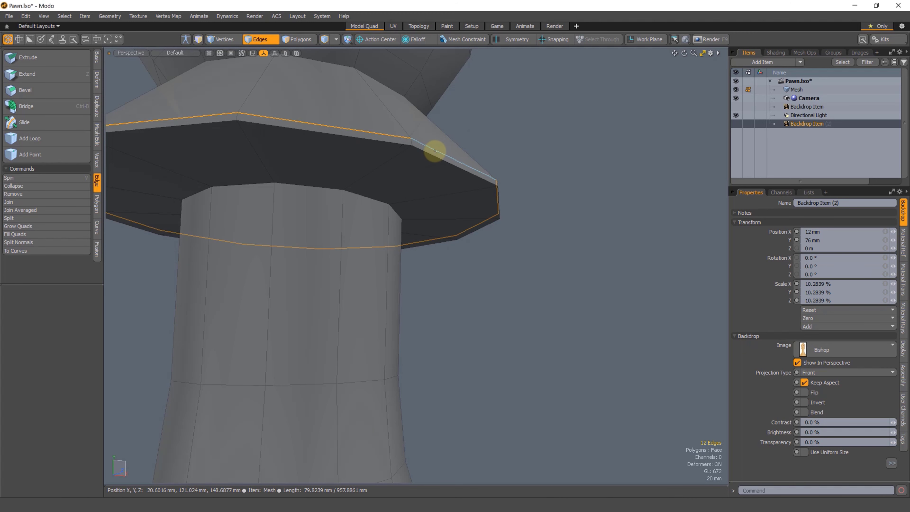
key("BackSpace")
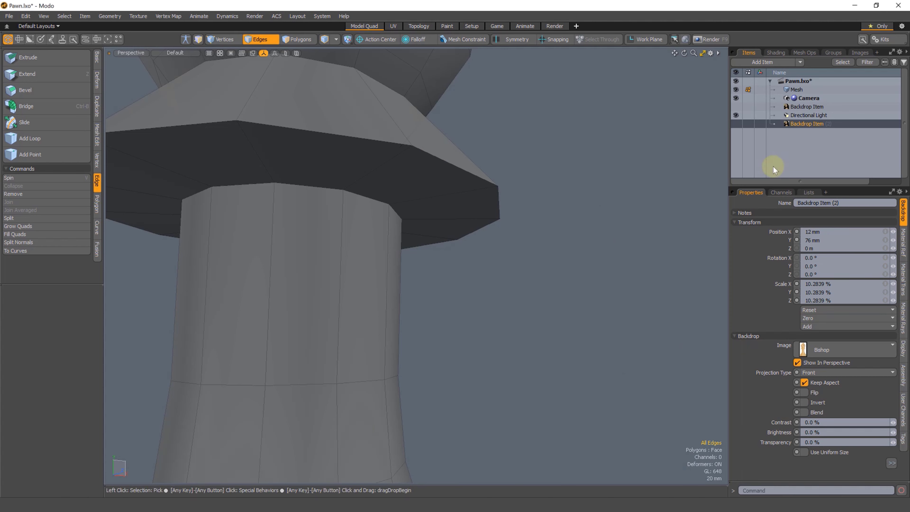
Show the bishop backdrop again and frame the collar in the front view.
left_click(736, 124)
key("KP_2")
scroll(367, 245, "down", 1)
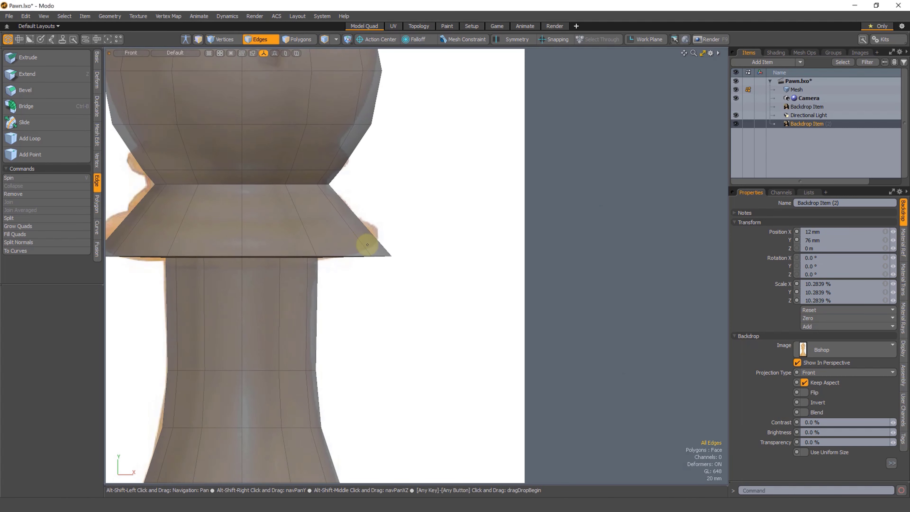
left_click_drag(367, 244, 363, 234, "ctrl+alt")
Move the whole mesh about 334.5 mm sideways to examine the bare backdrop collar, and undo the move.
key("1")
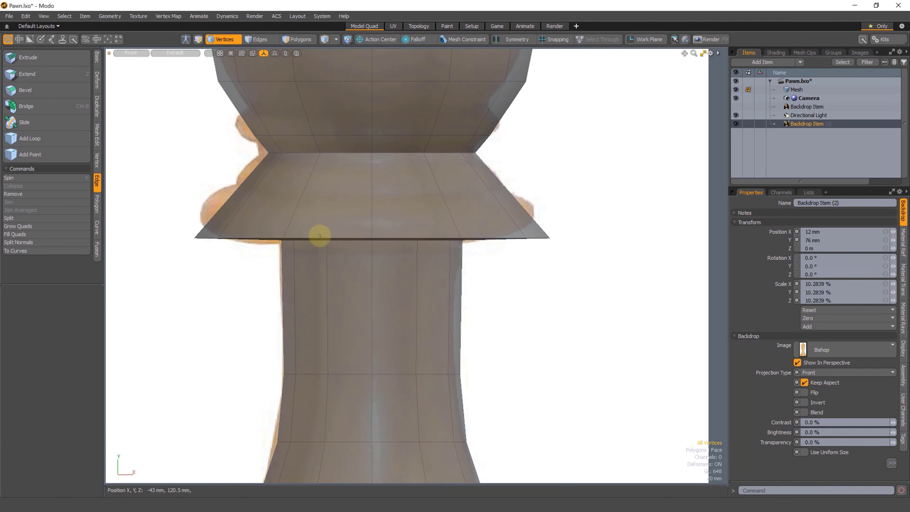
key("2")
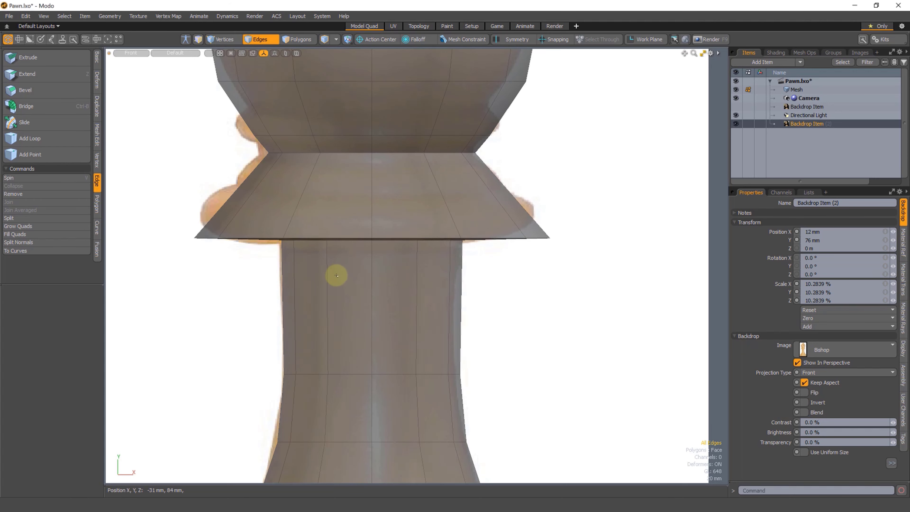
key("3")
double_click(364, 268)
key("w")
left_click_drag(417, 294, 799, 347)
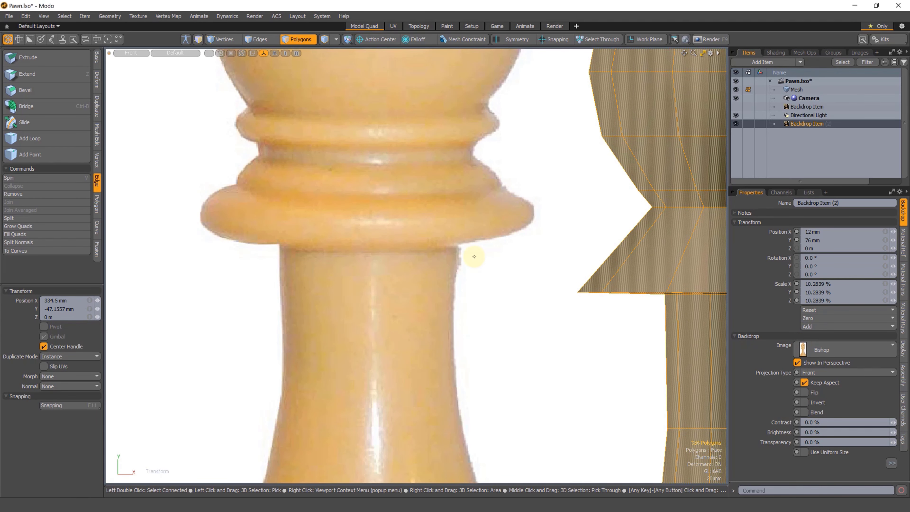
key("ctrl+z")
Select the edge loop around the collar's outer rim and move it up toward the widest part of the backdrop's collar.
key("2")
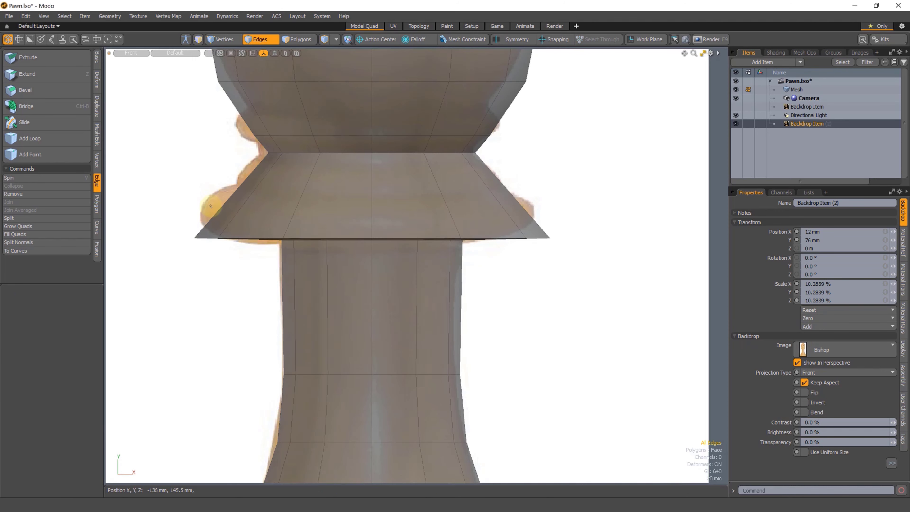
double_click(197, 235)
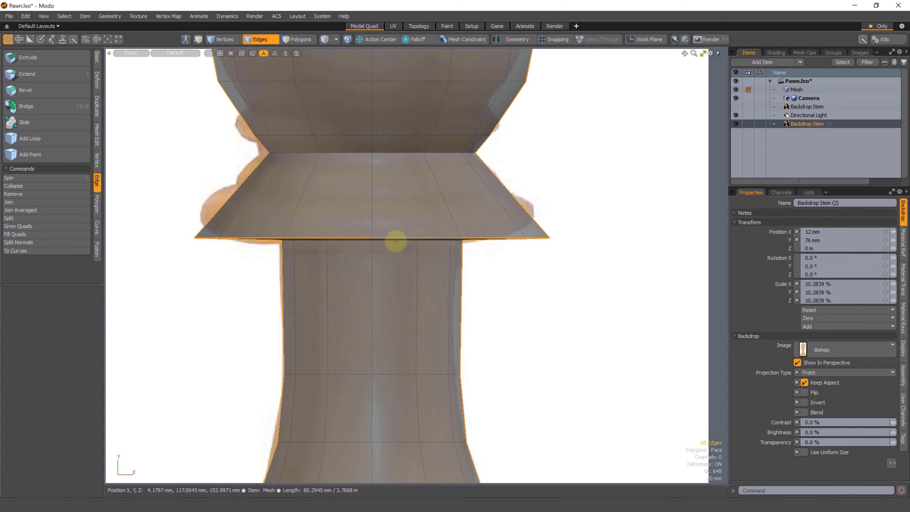
key("ctrl+space")
left_click(444, 230)
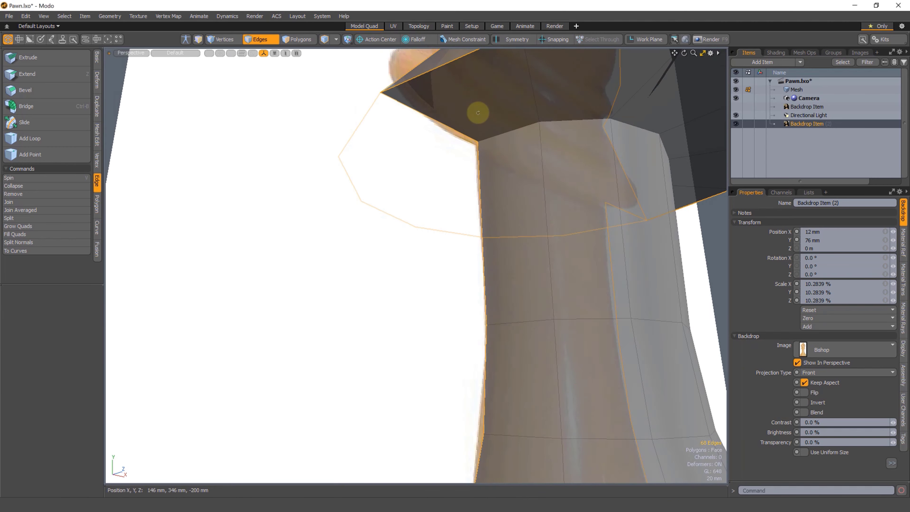
double_click(450, 156)
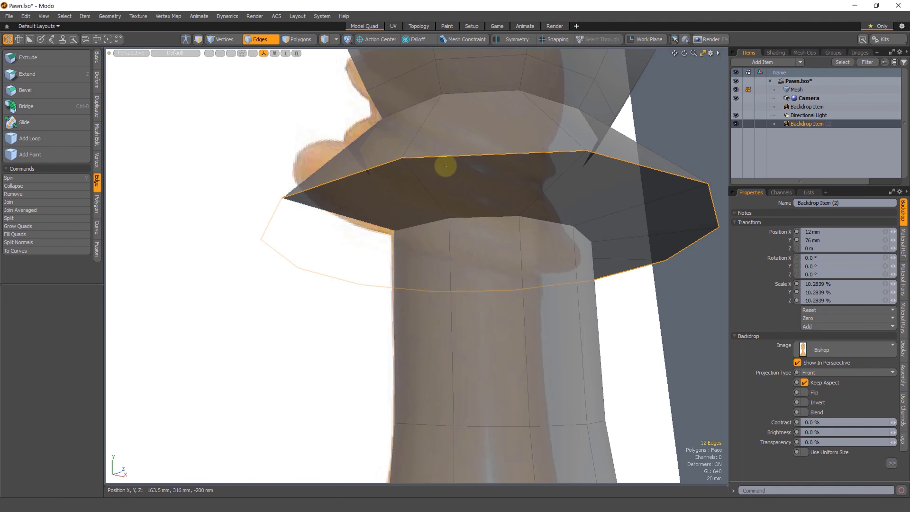
key("ctrl+space")
left_click(462, 205)
scroll(459, 282, "down", 1)
key("w")
left_click_drag(356, 260, 355, 240)
key("q")
scroll(308, 271, "down", 2)
Select all polygons of the rounded head above the collar.
key("1")
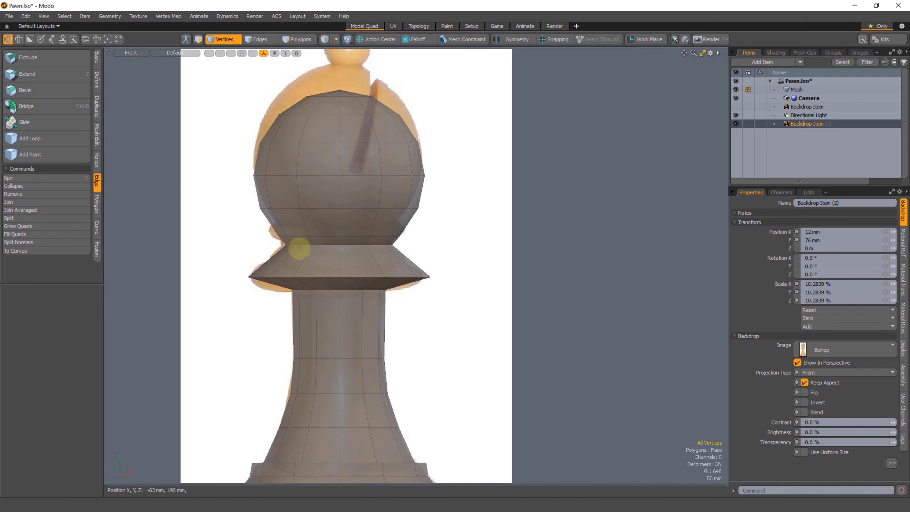
scroll(310, 254, "up", 1)
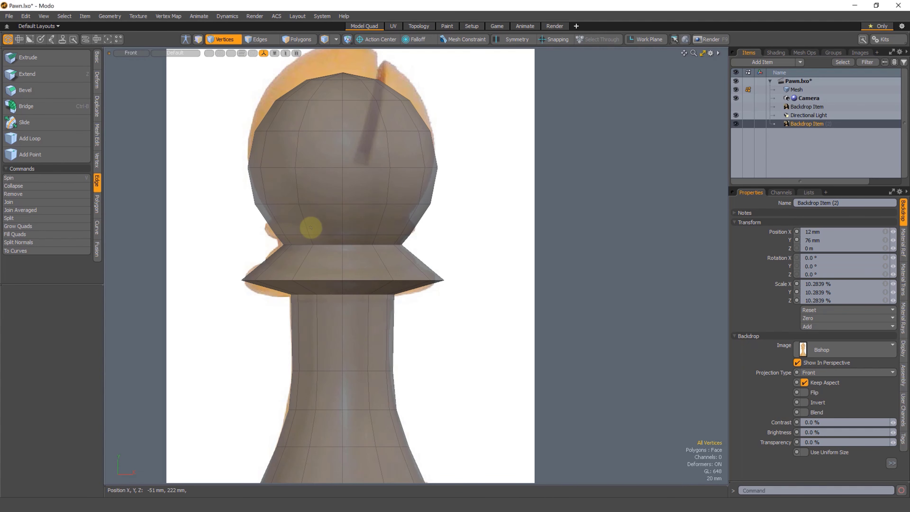
key("3")
double_click(315, 252)
left_click_drag(304, 241, 305, 251, "alt")
mouse_move(311, 264)
middle_mouse_down()
mouse_move(261, 258)
mouse_move(379, 41)
mouse_move(456, 257)
mouse_move(424, 269)
middle_mouse_up()
left_click_drag(348, 224, 349, 236, "alt")
Move the head down 240 mm to examine the bare backdrop head, and undo the move.
key("w")
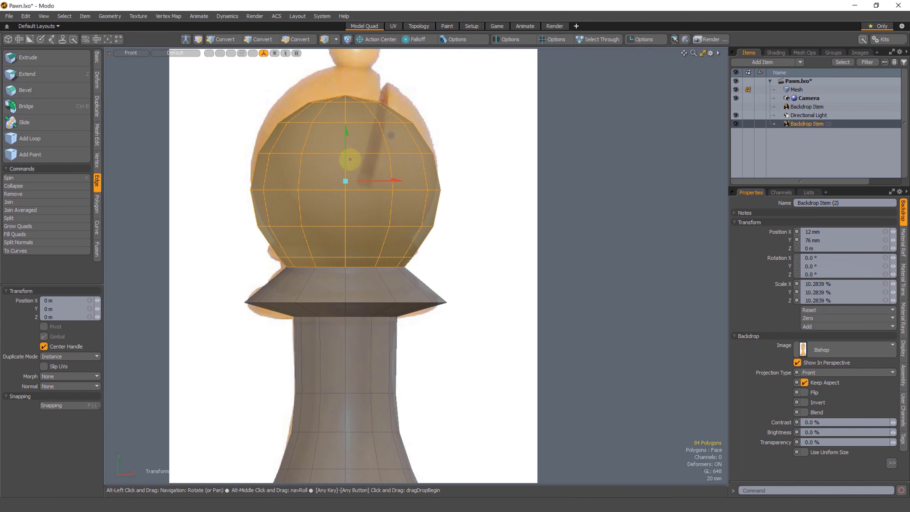
left_click_drag(349, 159, 322, 335, "alt")
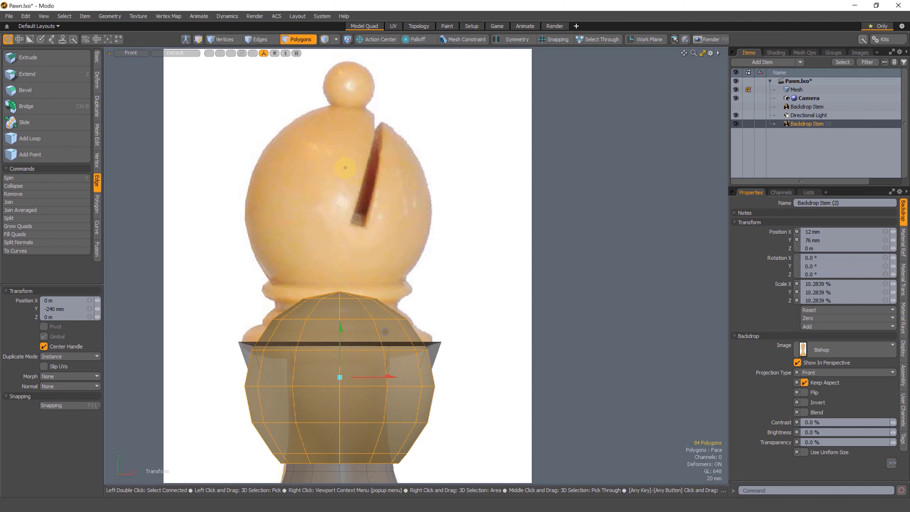
key("ctrl+z")
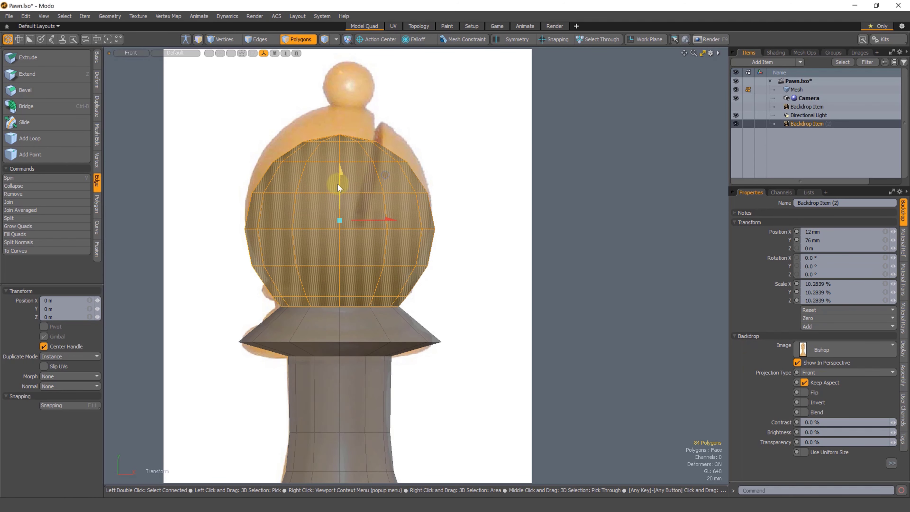
Move the head up and stretch it vertically to fit the backdrop's head, finishing with a 7 mm upward move.
left_click_drag(338, 185, 338, 155)
key("r")
left_click_drag(337, 152, 339, 162)
key("w")
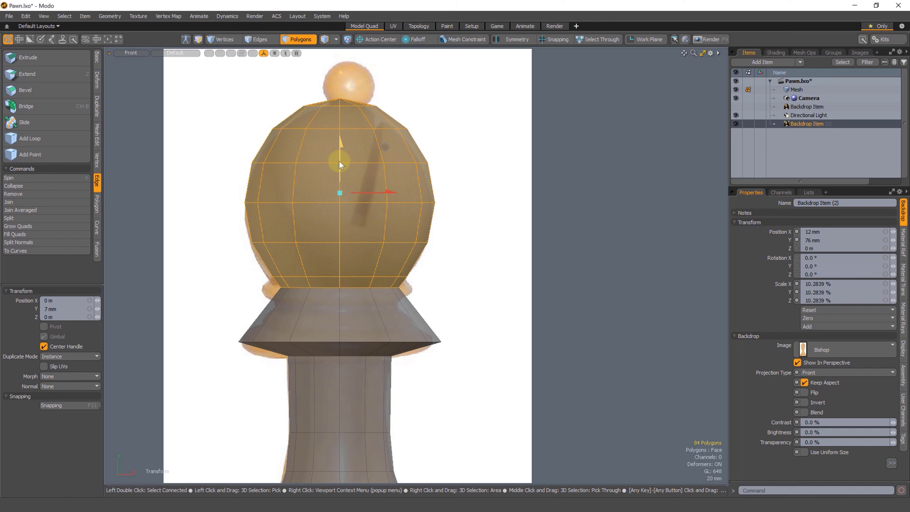
key("space")
Delete the band of collar polygons between the head and the stem.
key("2")
left_click_drag(291, 387, 292, 355, "alt+shift")
key("3")
mouse_move(297, 253)
right_mouse_down()
mouse_move(372, 391)
mouse_move(526, 267)
mouse_move(524, 249)
right_mouse_up()
key("Delete")
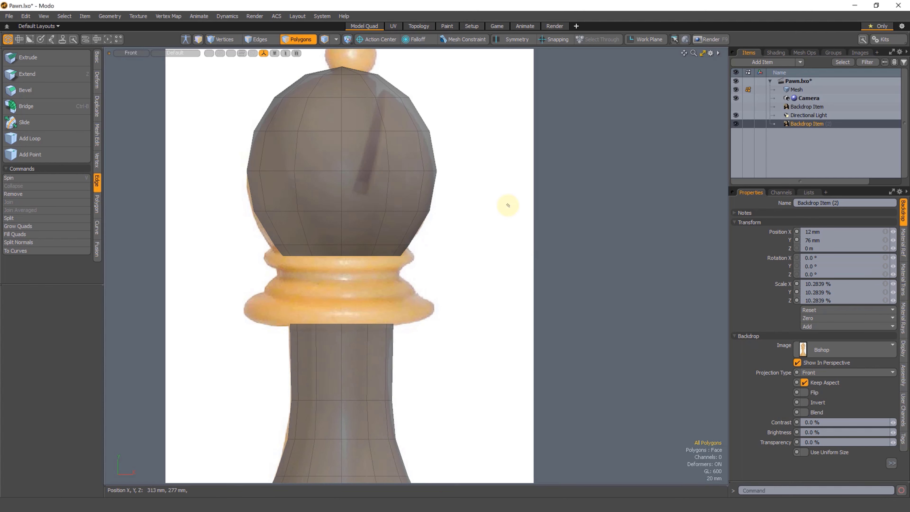
Select the two lowest rows of vertices on the head and move them up 7 mm.
key("1")
mouse_move(290, 233)
right_mouse_down()
mouse_move(243, 258)
mouse_move(491, 242)
right_mouse_up()
key("w")
left_click_drag(342, 226, 342, 222)
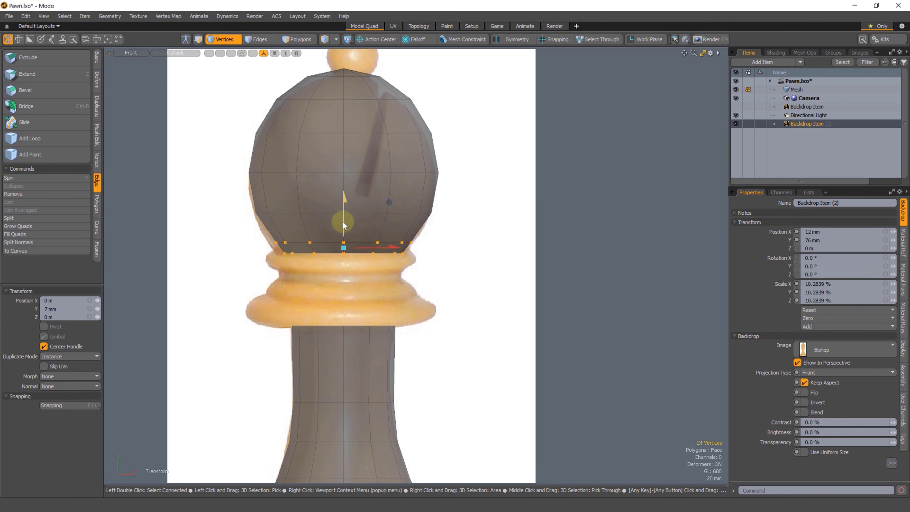
key("q")
Select the edge loop around the head's open bottom.
key("2")
double_click(304, 254)
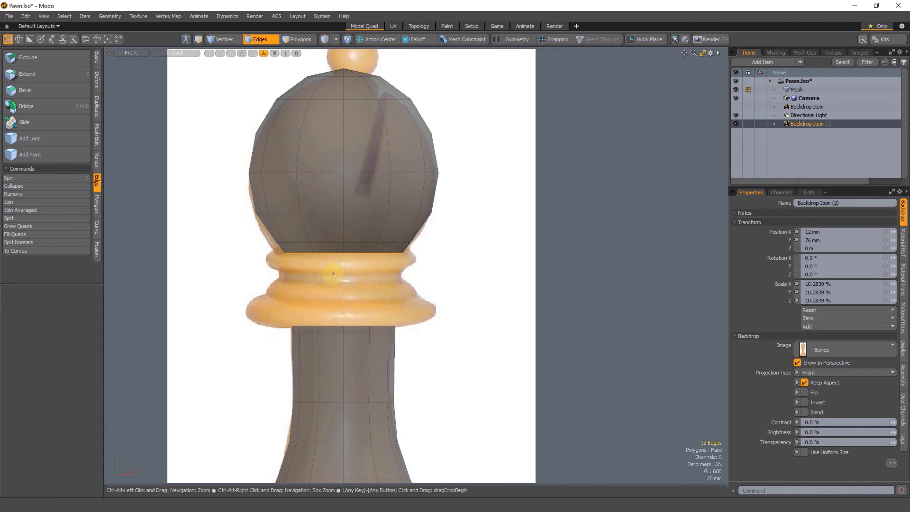
scroll(354, 270, "up", 2)
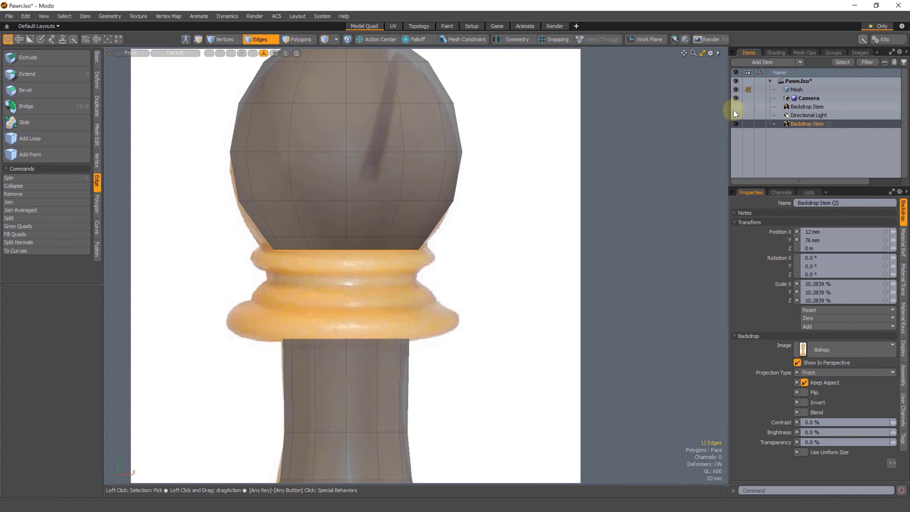
Delete the first backdrop item, which has no image, and select the remaining bishop backdrop item.
left_click(798, 107)
right_click(795, 108)
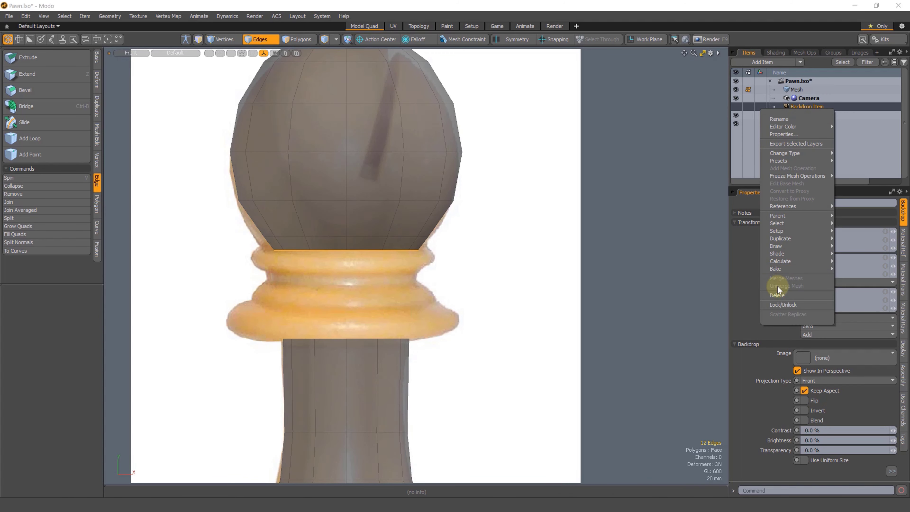
left_click(774, 293)
left_click(805, 117)
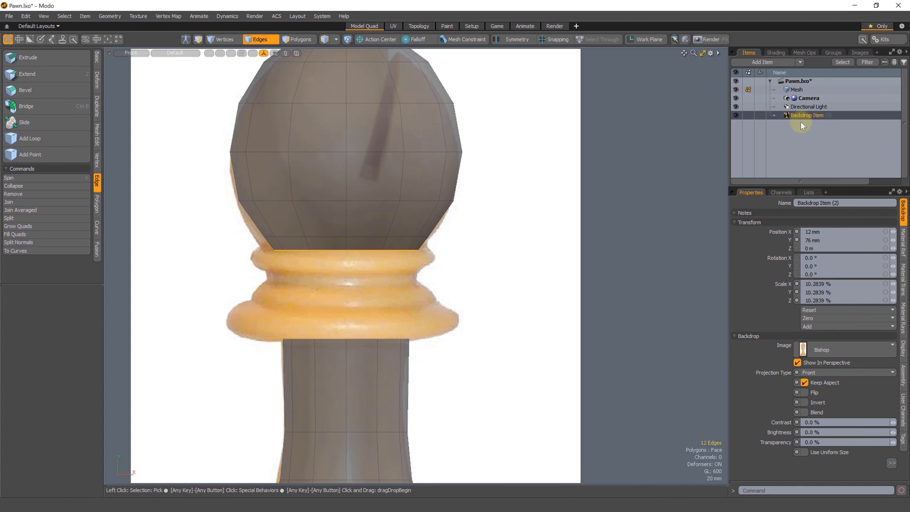
Hide the backdrop to inspect the open ends of the head and stem in perspective, and show it again.
left_click_drag(489, 253, 537, 200, "alt")
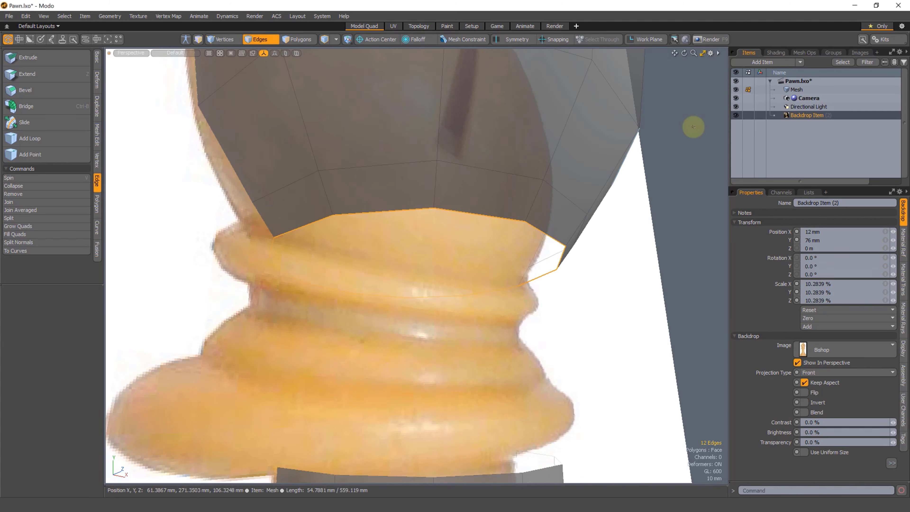
left_click(735, 115)
left_click_drag(489, 224, 405, 218, "alt")
left_click(460, 247)
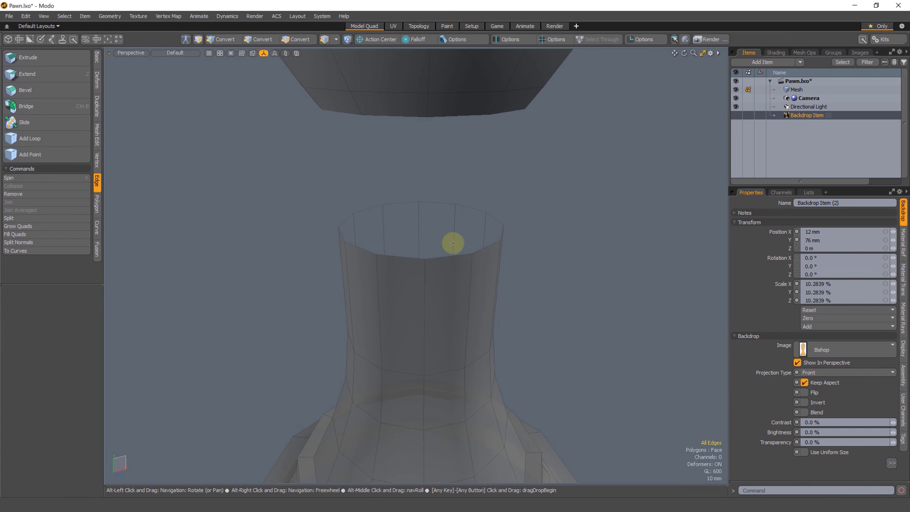
left_click_drag(451, 242, 420, 209, "alt")
left_click(735, 115)
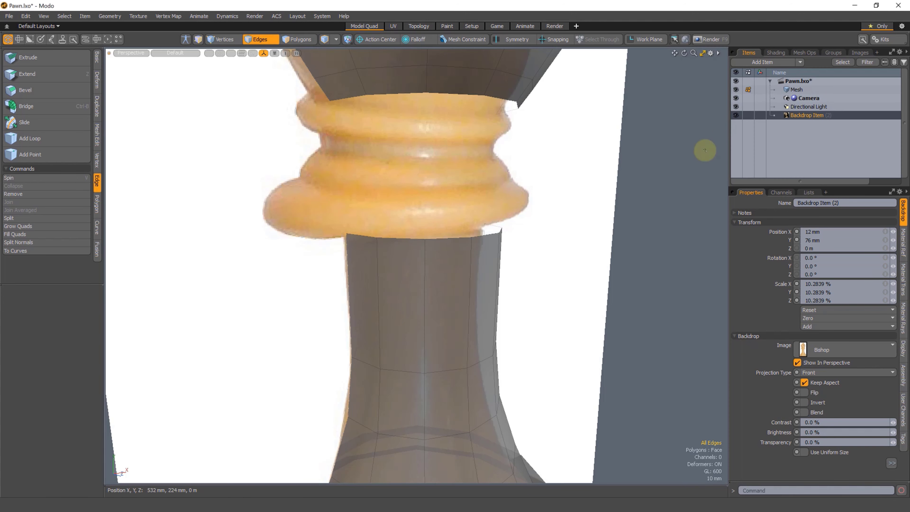
In the front view, select the head's open bottom edge loop, extend it and scale the new edges to 121.5 %.
key("ctrl+space")
left_click(483, 238)
left_click_drag(477, 239, 449, 195, "ctrl+alt")
left_click_drag(449, 195, 424, 141, "alt+shift")
left_click_drag(387, 173, 400, 206, "ctrl+alt")
double_click(386, 158)
left_click_drag(400, 206, 412, 200, "ctrl+alt")
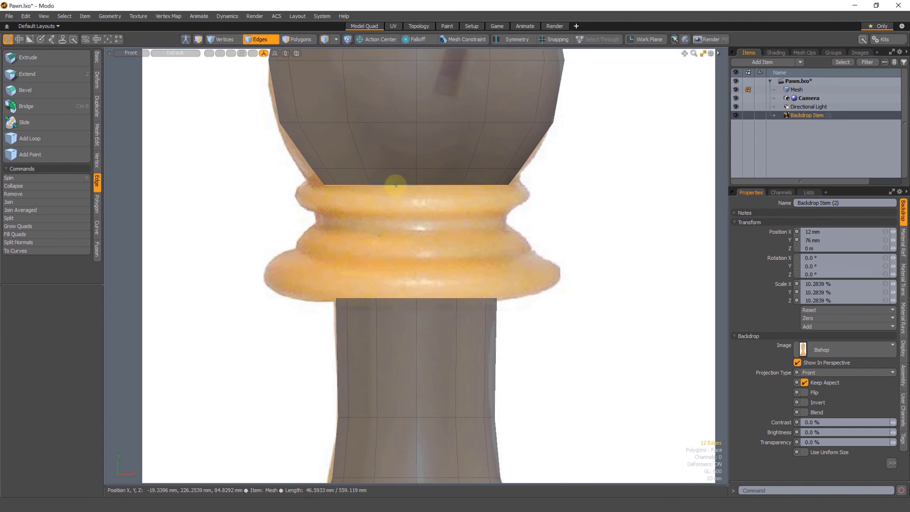
key("r")
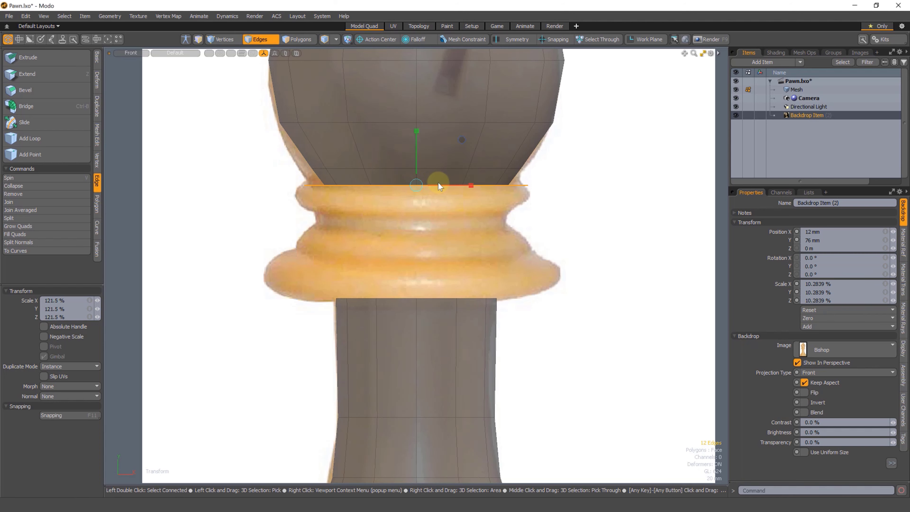
Extend the open edge loop downward to form the collar's upper ring, and scale the next extension inward to the narrower groove.
key("z")
left_click_drag(417, 163, 417, 189)
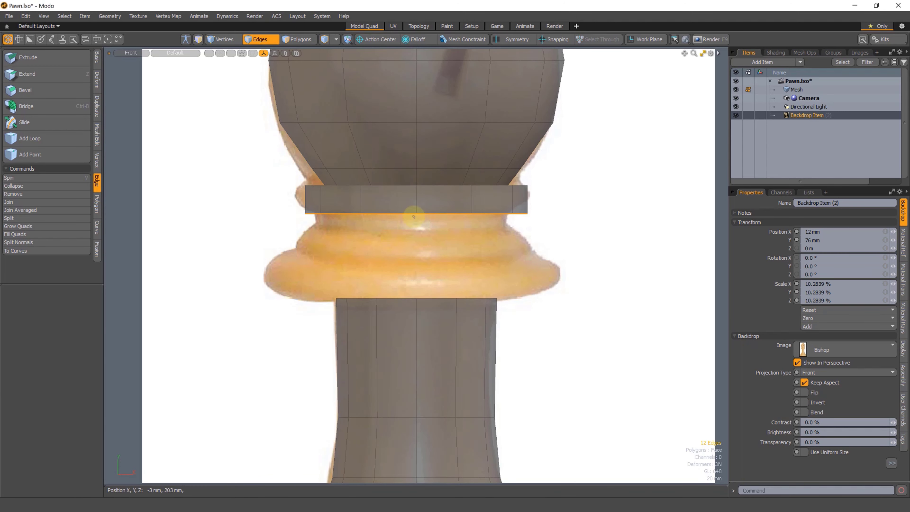
key("r")
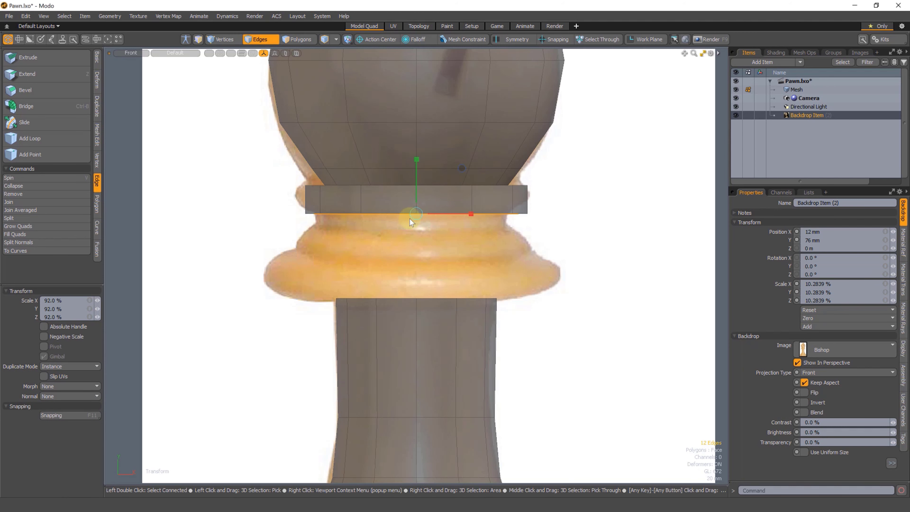
left_click_drag(406, 221, 342, 208)
left_click_drag(420, 212, 341, 213)
Extend the narrowed loop down 15 mm, and extend it again with the new edges scaled to 116 %.
key("z")
left_click_drag(417, 193, 414, 206)
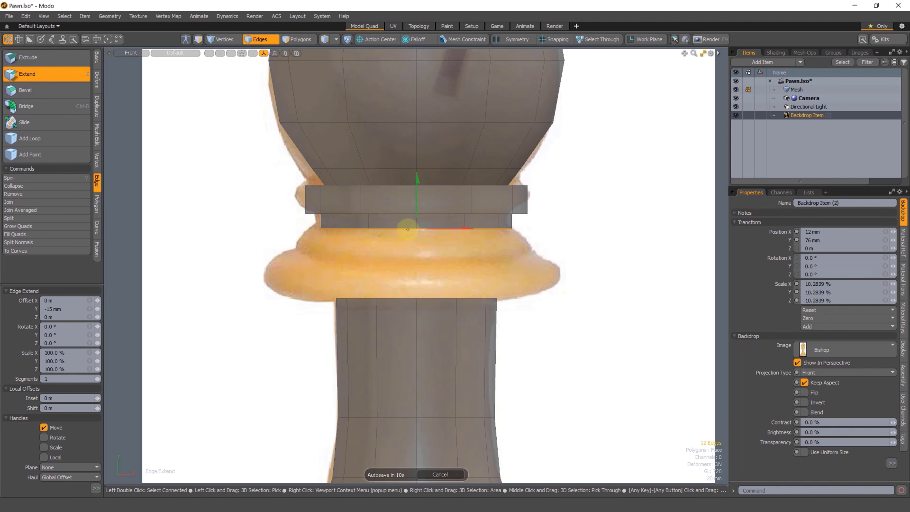
key("t")
key("r")
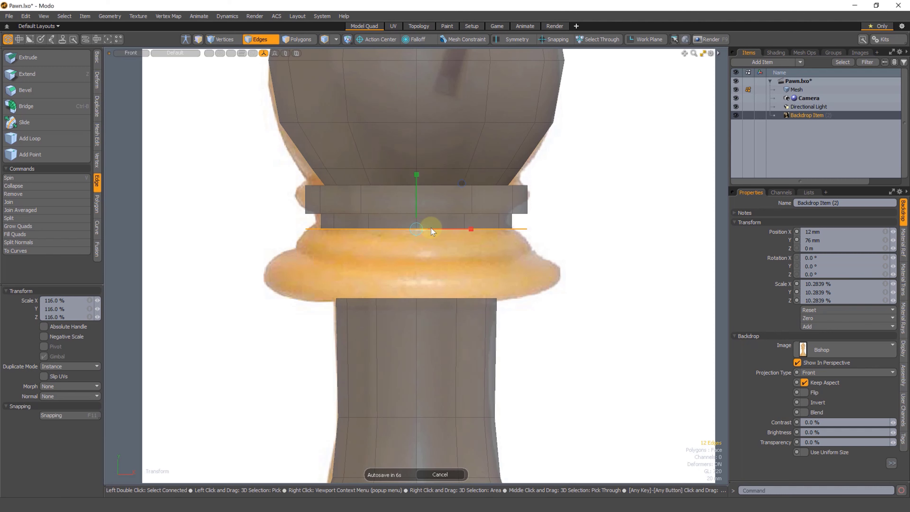
Extend the widened edge loop downward to form the collar's second ring.
key("z")
left_click_drag(419, 211, 417, 240)
key("ctrl+z")
left_click_drag(418, 208, 412, 245)
key("space")
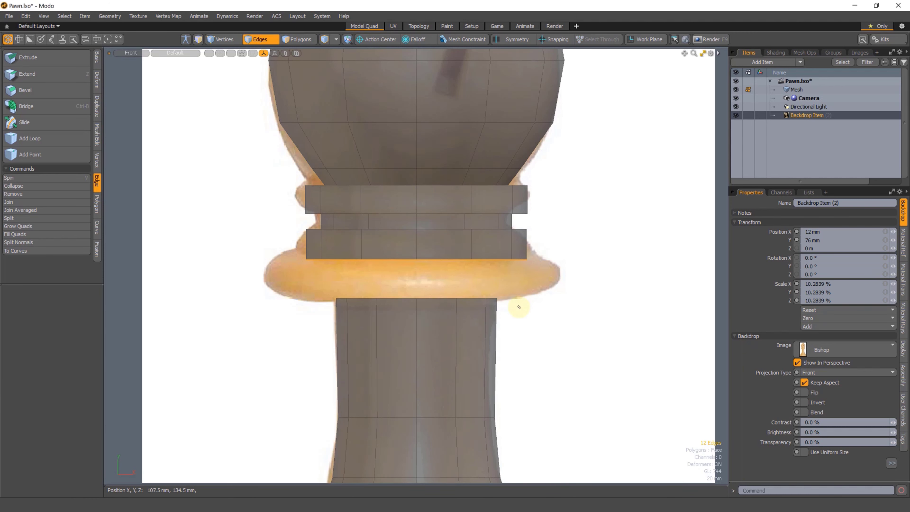
Bevel the top outer edge loop of the collar's second ring by 11 mm.
double_click(314, 230)
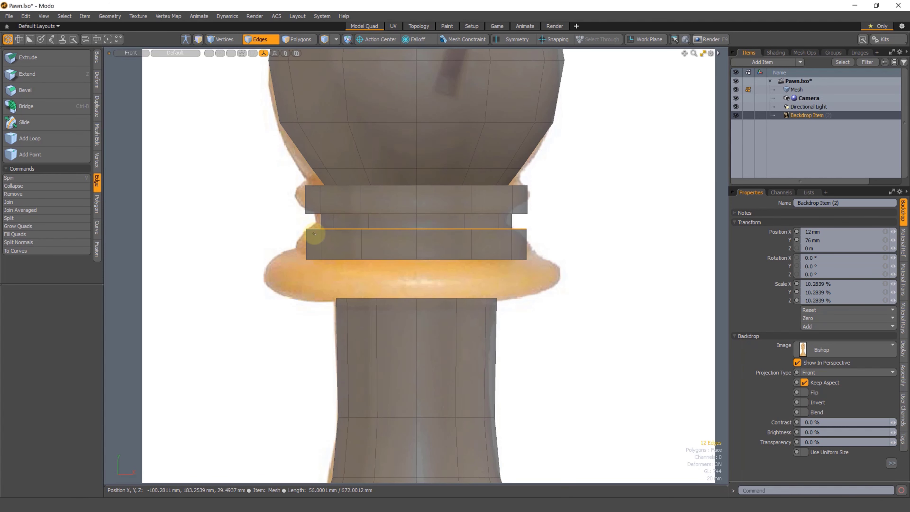
key("b")
left_click_drag(415, 192, 414, 181)
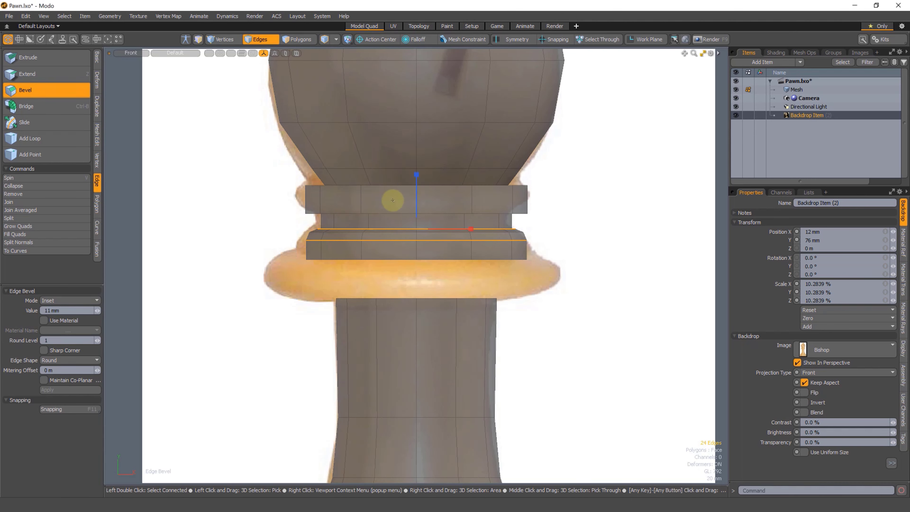
key("q")
Add one loop slice at 50 % around the middle of the collar's upper ring.
left_click(320, 198)
left_click(361, 198, "shift")
key("alt+c")
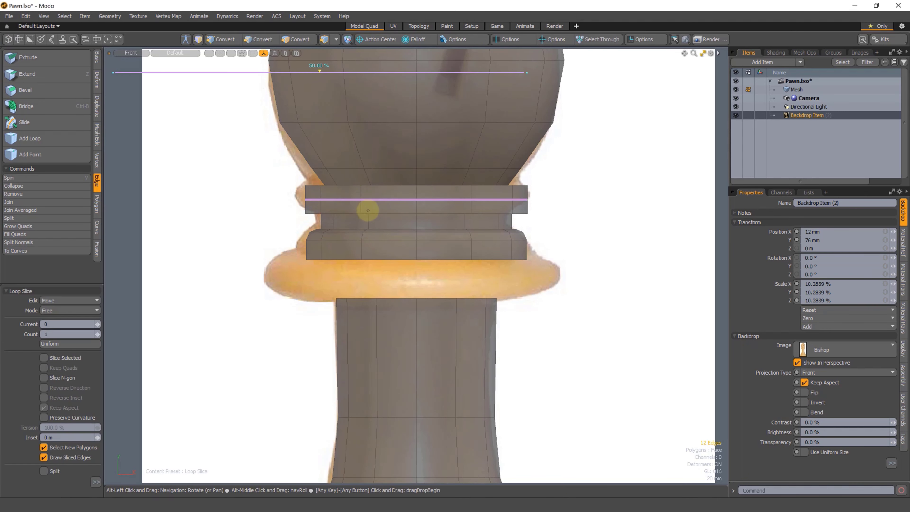
key("q")
Scale the new middle loop of the upper ring outward and bevel it to round the ring's profile.
key("w")
key("r")
left_click_drag(416, 201, 414, 166)
key("b")
key("q")
left_click(570, 212)
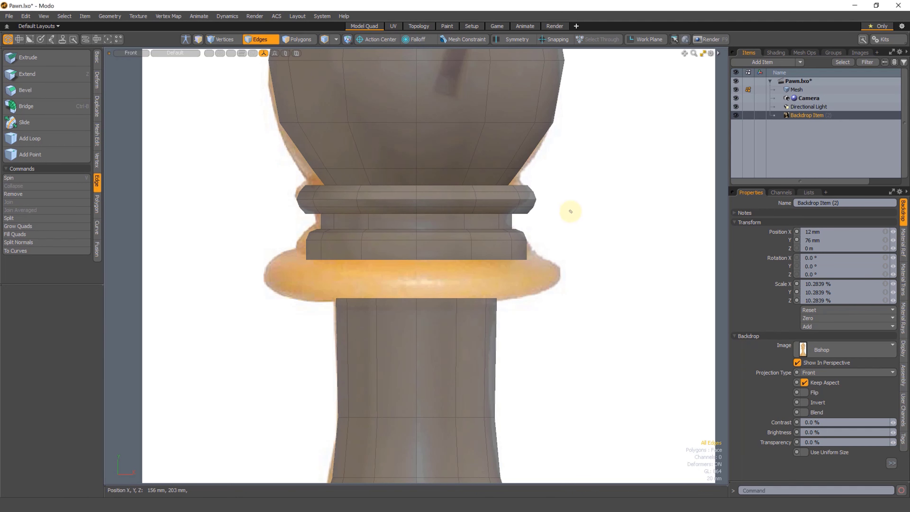
Scale the bottom edge loop of the collar's second ring to 104 %.
left_click_drag(467, 277, 455, 266, "alt")
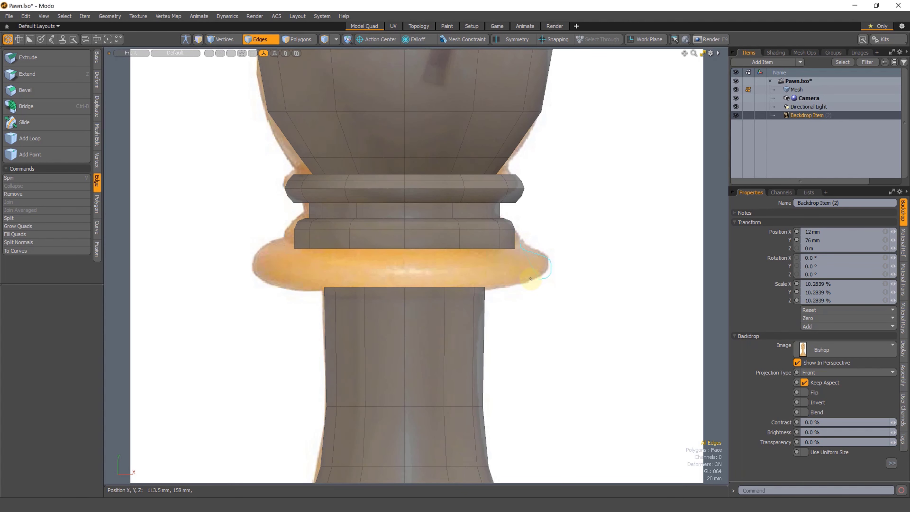
double_click(510, 249)
key("r")
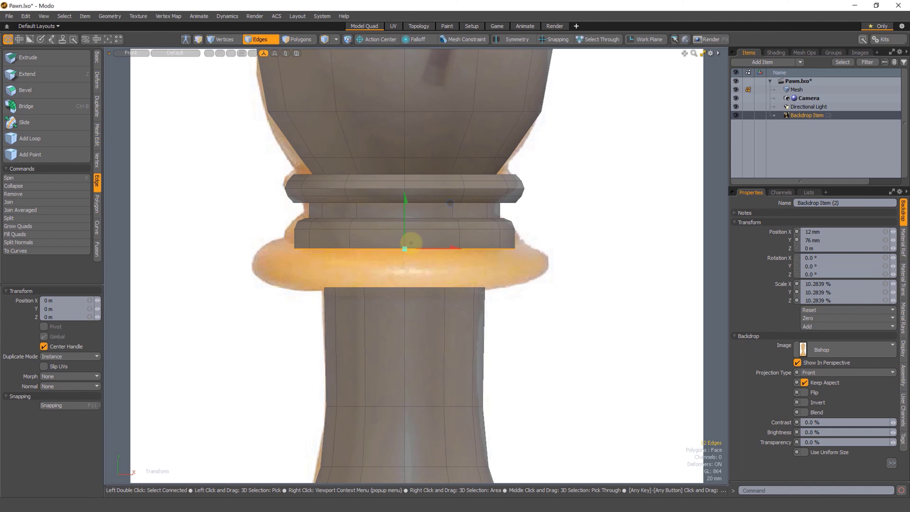
left_click_drag(406, 247, 409, 242)
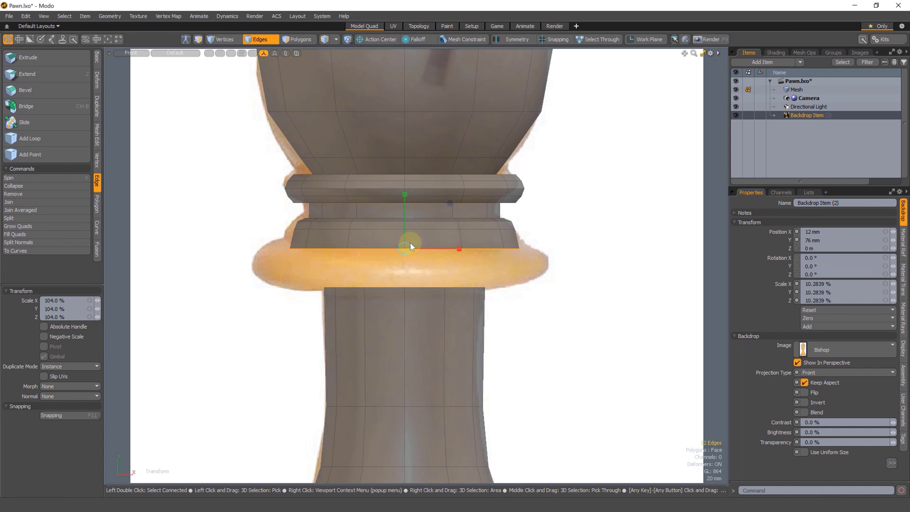
key("q")
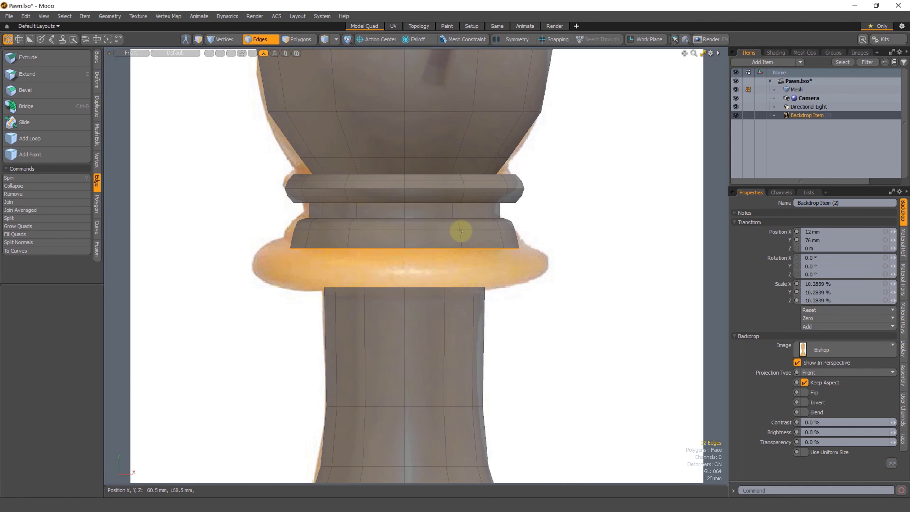
Select the stem's open top edge loop, extend it and scale the new edges to 174 %.
double_click(423, 288)
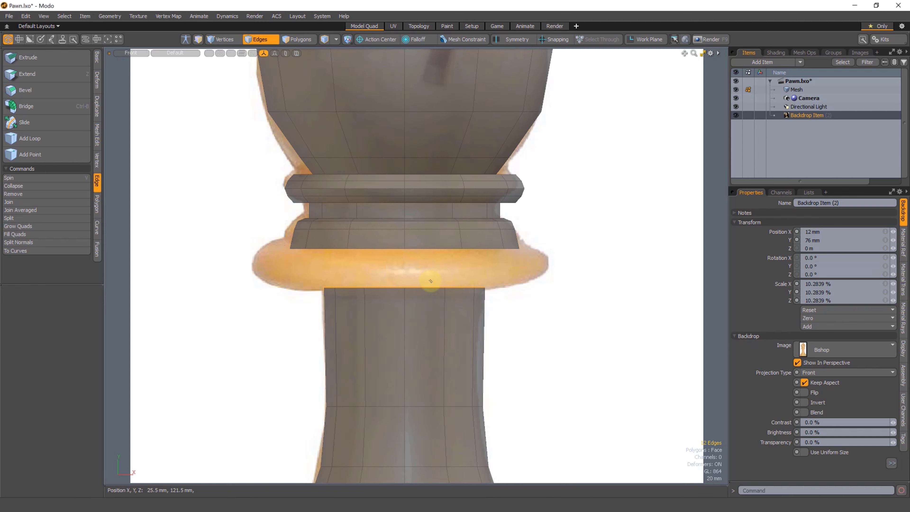
key("r")
left_click_drag(418, 280, 448, 273)
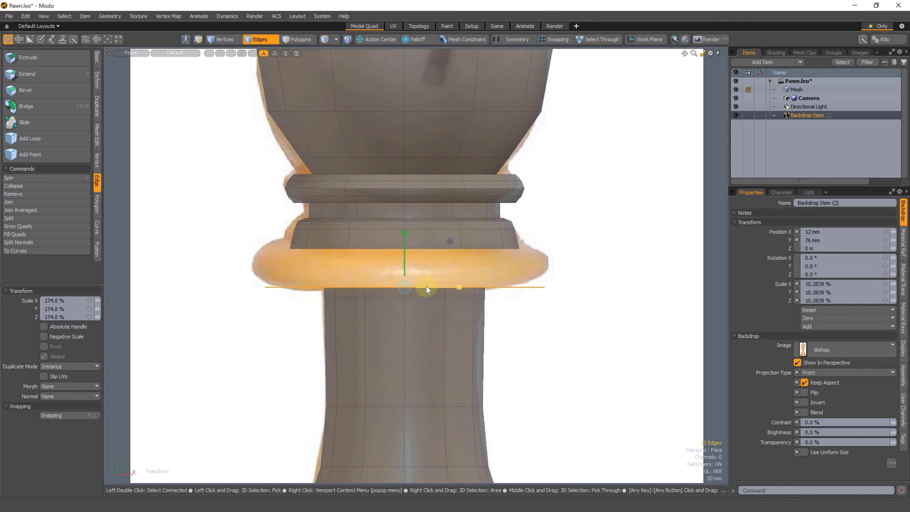
key("q")
Extend the widened stem loop up 29.5 mm to form a flange, and extend it again inward with a scale of 78 %.
key("z")
left_click_drag(400, 264, 406, 235)
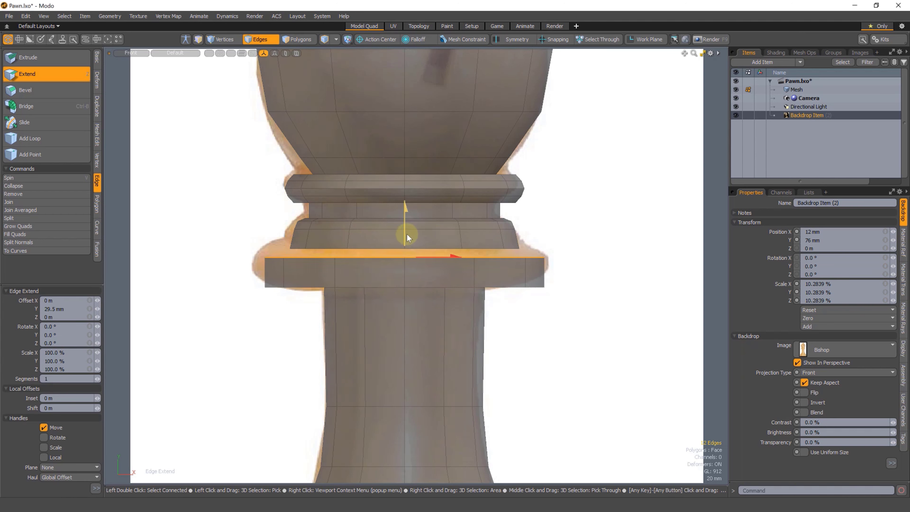
key("q")
key("z")
left_click(403, 269)
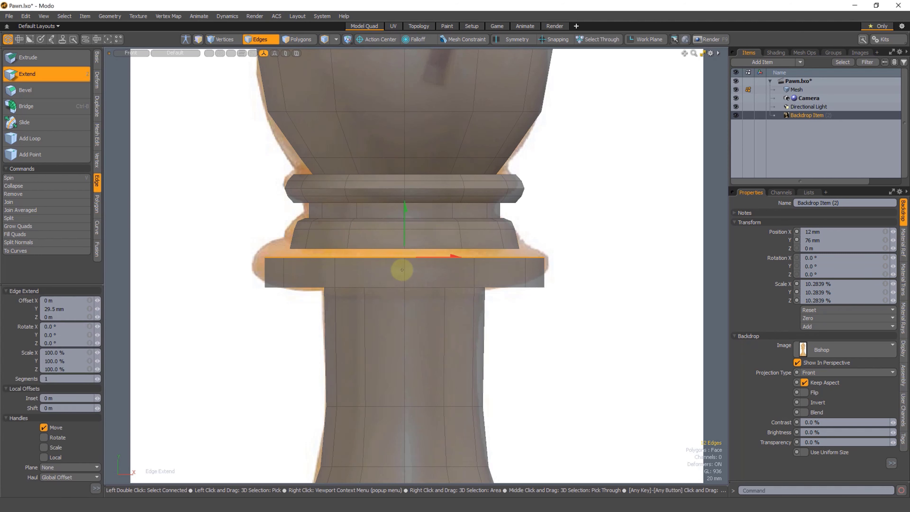
key("r")
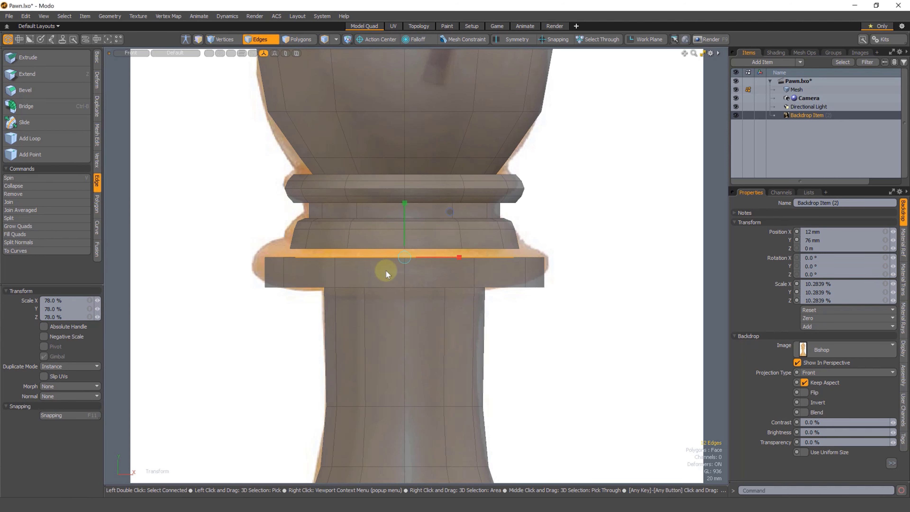
key("q")
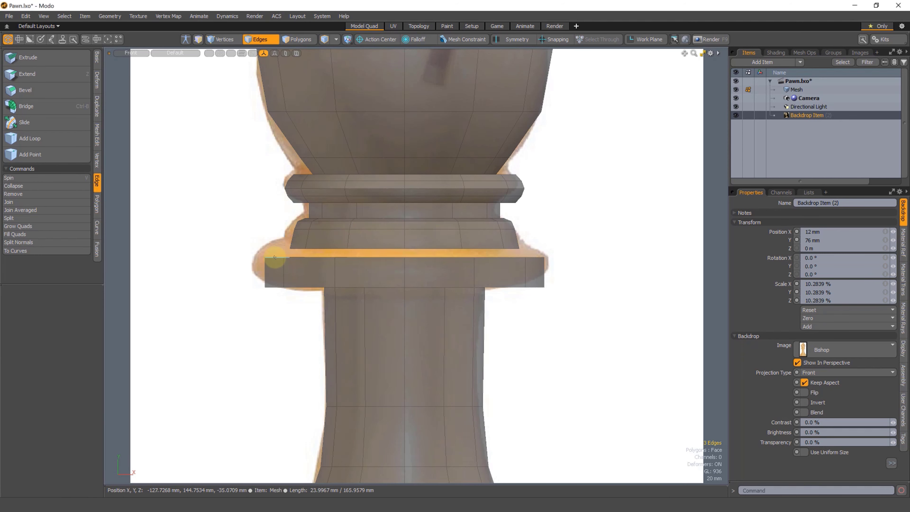
Try to bevel the flange's outer and inner top edge loops together.
double_click(396, 262)
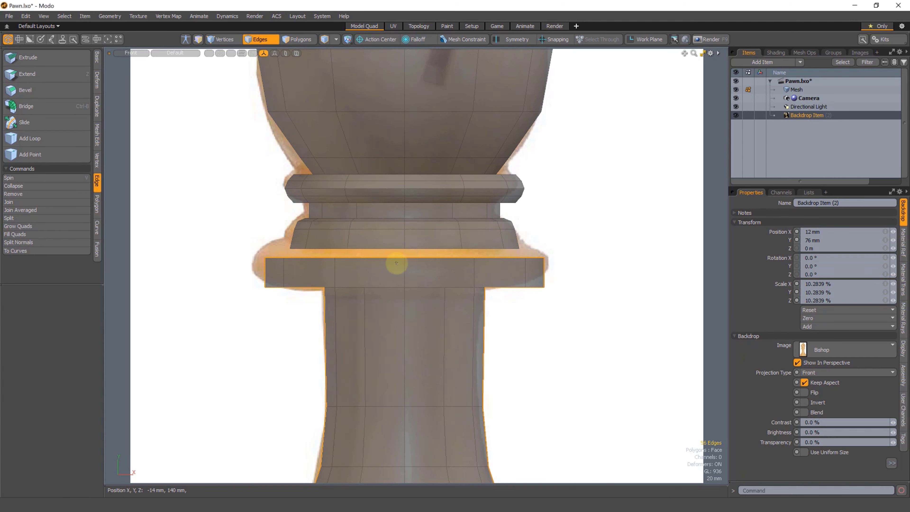
left_click(312, 258)
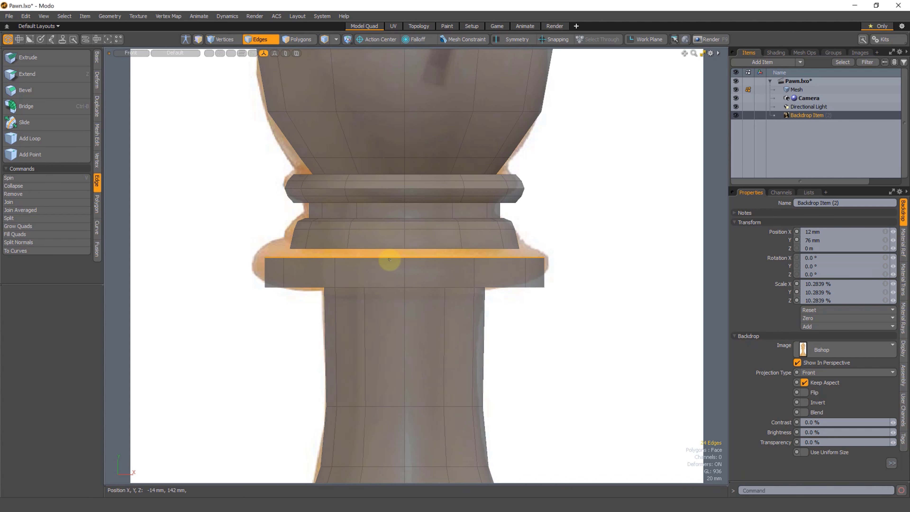
key("b")
left_click_drag(402, 226, 400, 216)
key("space")
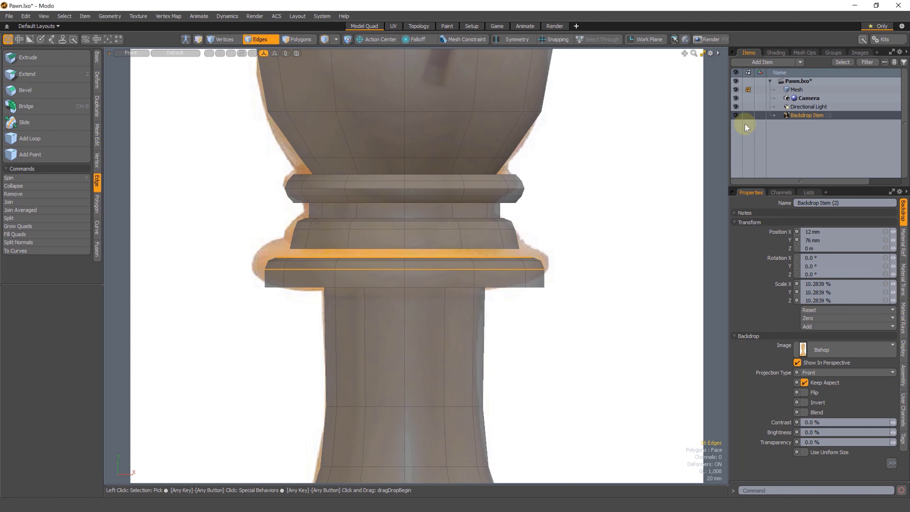
Hide the backdrop to inspect the flange in perspective, and undo the bevel on its top edge loops.
left_click(736, 116)
left_click_drag(479, 252, 301, 289, "alt")
key("3")
key("ctrl+z")
key("ctrl+z")
key("ctrl+z")
key("ctrl+z")
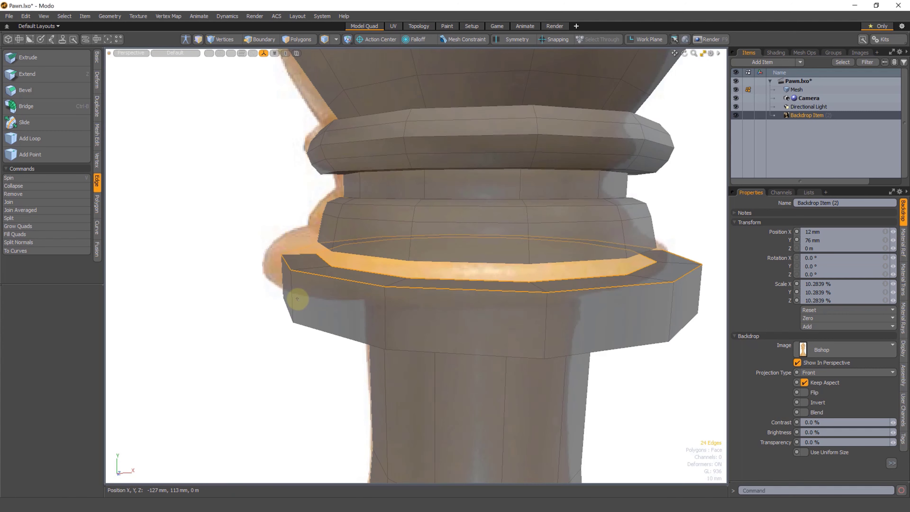
Hide the backdrop and bevel only the outer top edge loop of the stem's flange.
left_click(735, 115)
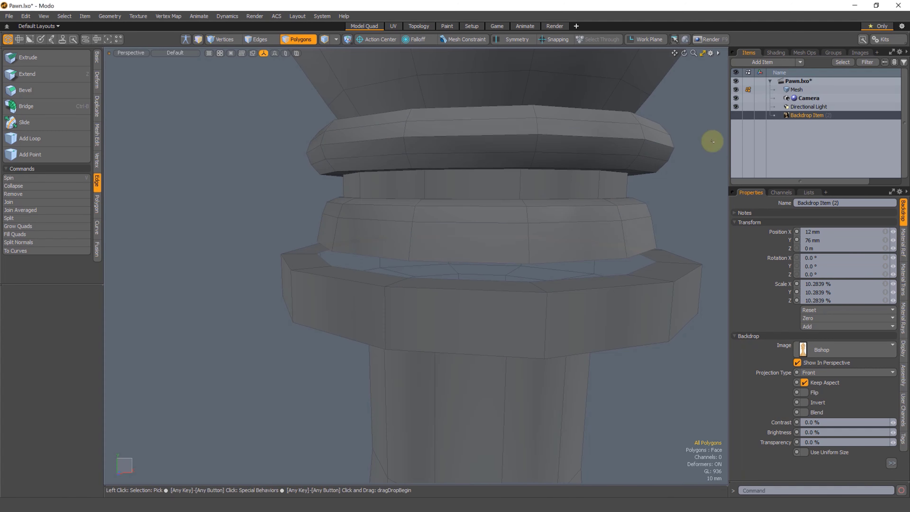
double_click(326, 278)
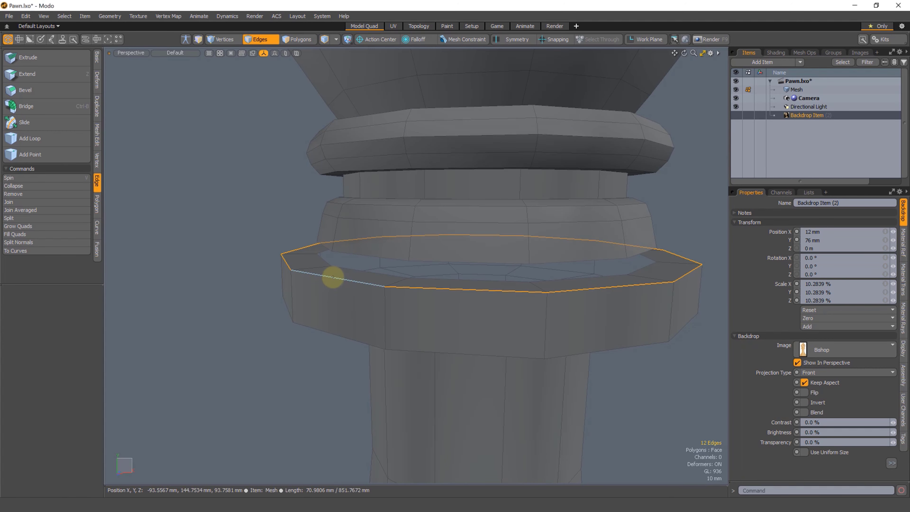
key("b")
left_click_drag(478, 215, 479, 205)
key("space")
left_click(223, 222)
Select the facing open edge loops of the flange and collar, and compare their alignment from several views.
left_click_drag(346, 258, 328, 253, "ctrl+alt")
left_click_drag(328, 253, 402, 223, "alt")
double_click(394, 239)
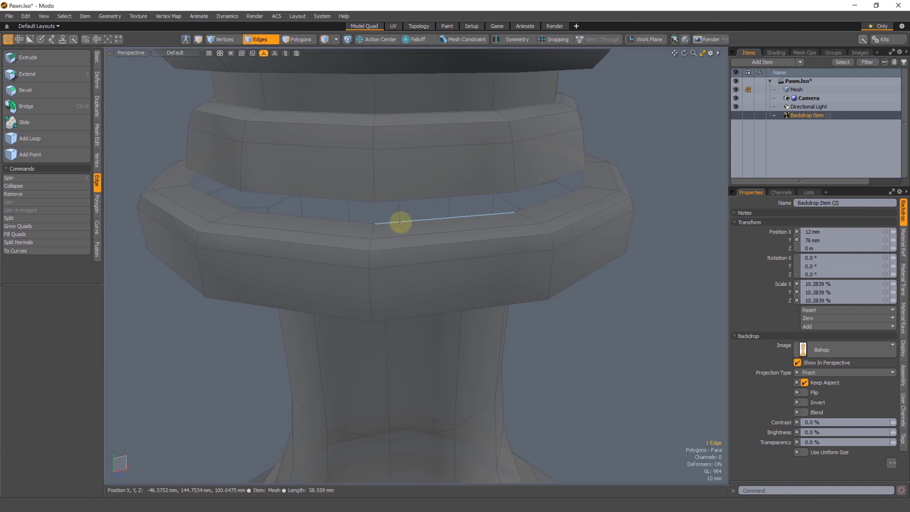
double_click(399, 201, "shift")
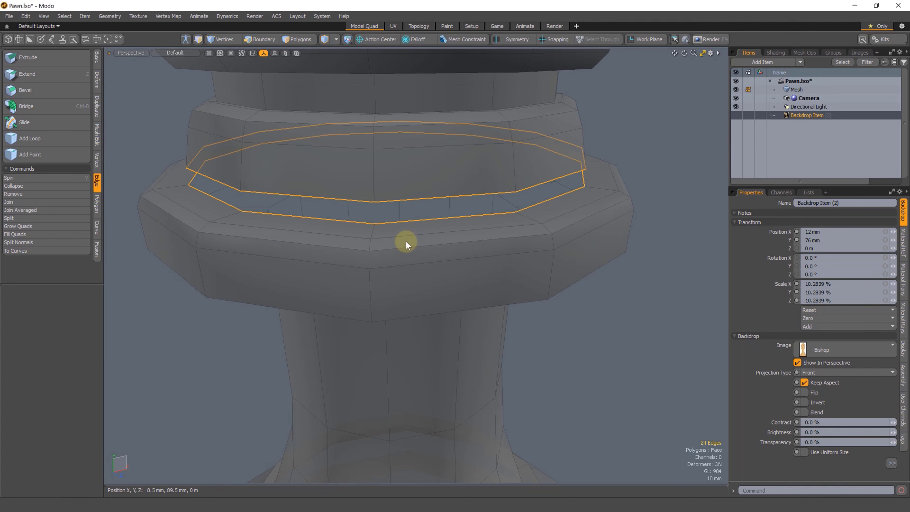
key("ctrl+space")
left_click(411, 214)
left_click_drag(412, 215, 401, 234, "ctrl+alt")
left_click_drag(243, 188, 267, 187, "alt")
left_click_drag(330, 206, 341, 234, "ctrl+alt")
key("ctrl+space")
left_click(407, 272)
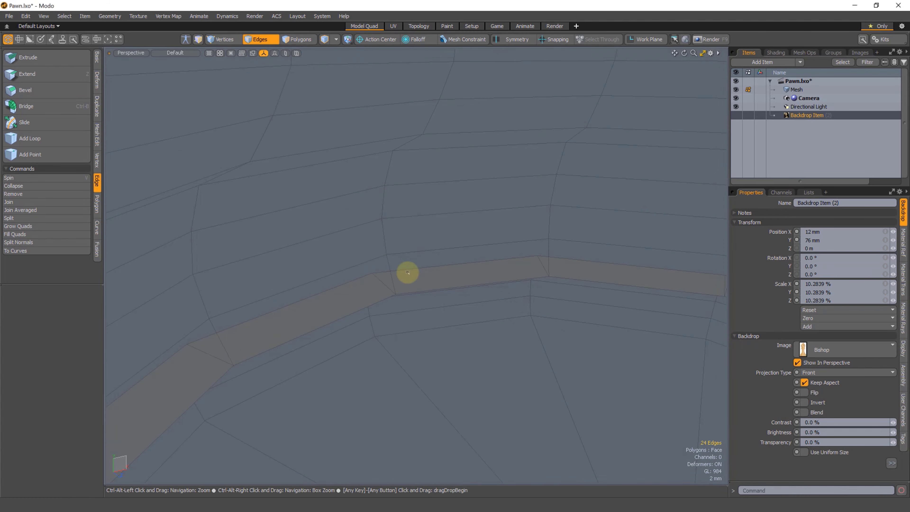
left_click_drag(407, 272, 393, 263, "ctrl+alt")
left_click_drag(408, 199, 394, 237, "ctrl+alt")
left_click_drag(298, 262, 363, 259, "alt+shift")
left_click_drag(363, 258, 368, 248, "alt")
key("ctrl+space")
left_click(402, 276)
left_click_drag(402, 276, 398, 267, "ctrl+alt")
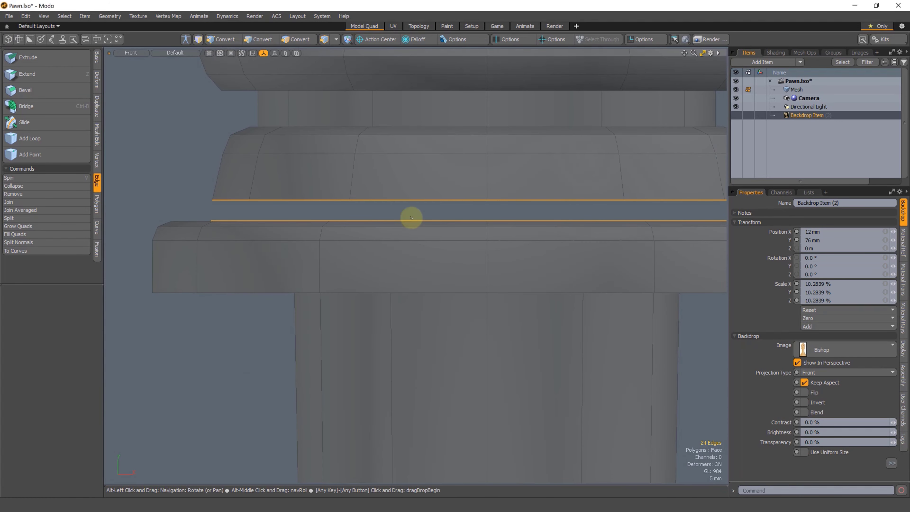
double_click(407, 200)
key("w")
left_click_drag(490, 200, 454, 197, "alt+shift")
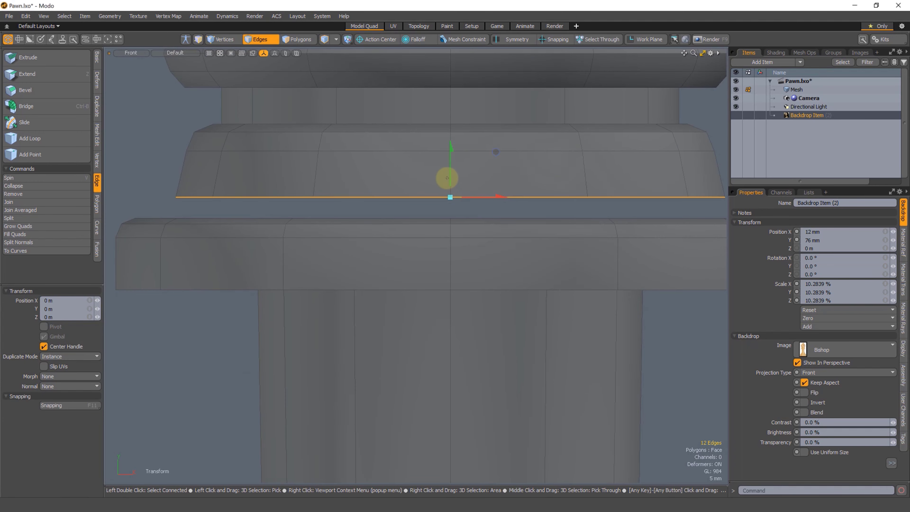
In the front view, move the flange's inner open loop up and the collar's bottom loop down 3.4 mm to narrow the gap.
left_click_drag(410, 224, 291, 269, "alt")
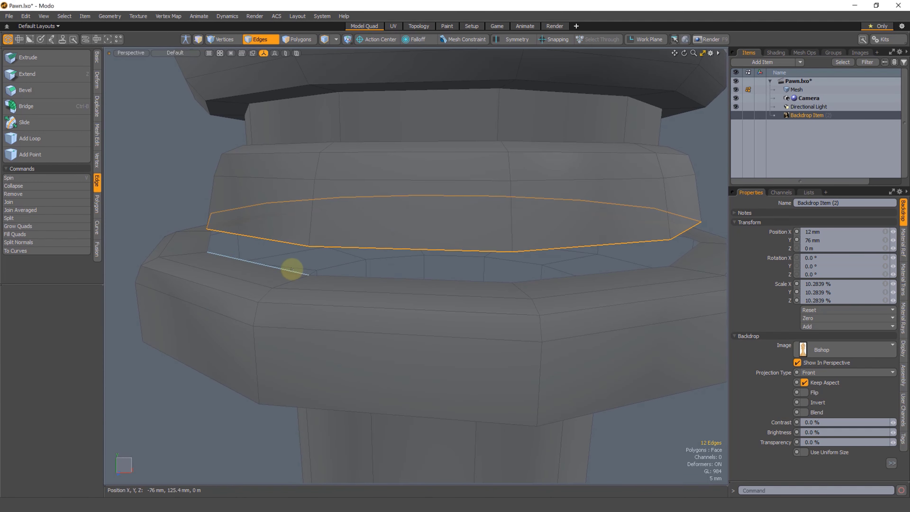
double_click(294, 270)
key("ctrl+space")
left_click(374, 272)
key("w")
scroll(435, 202, "up", 1)
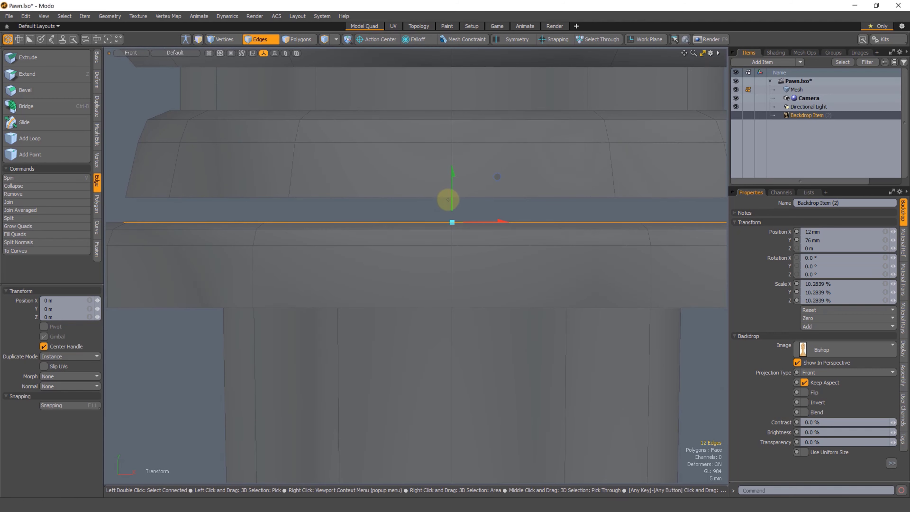
left_click_drag(450, 199, 449, 188)
double_click(404, 198)
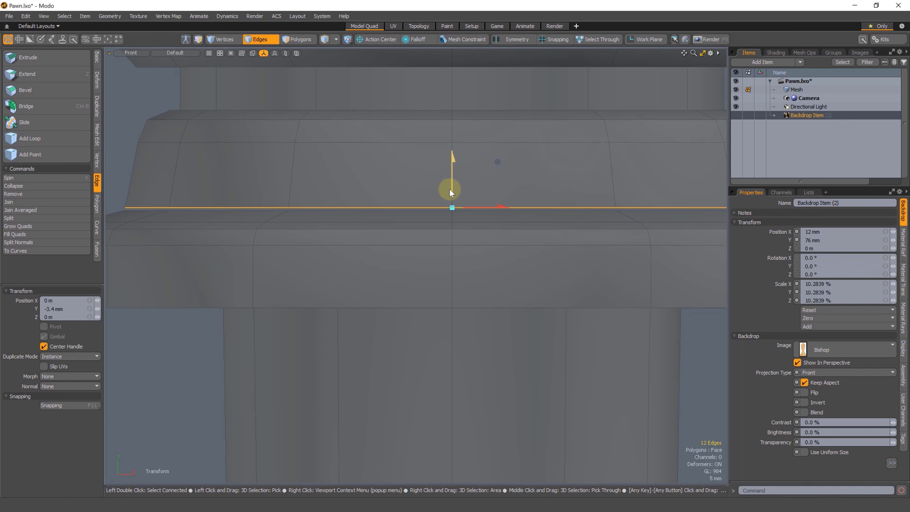
Scale the flange's inner open loop to 99.5 % to match the width of the collar's bottom loop.
left_click(403, 214)
double_click(403, 212)
key("w")
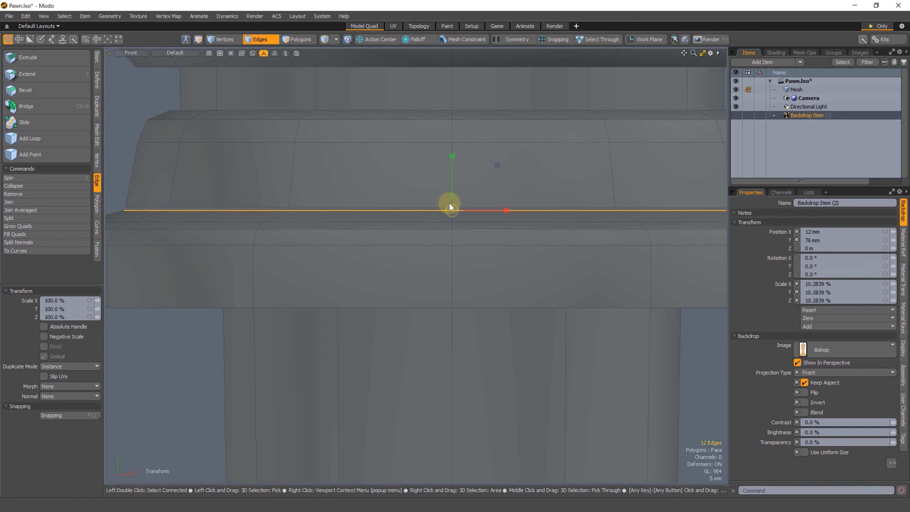
key("r")
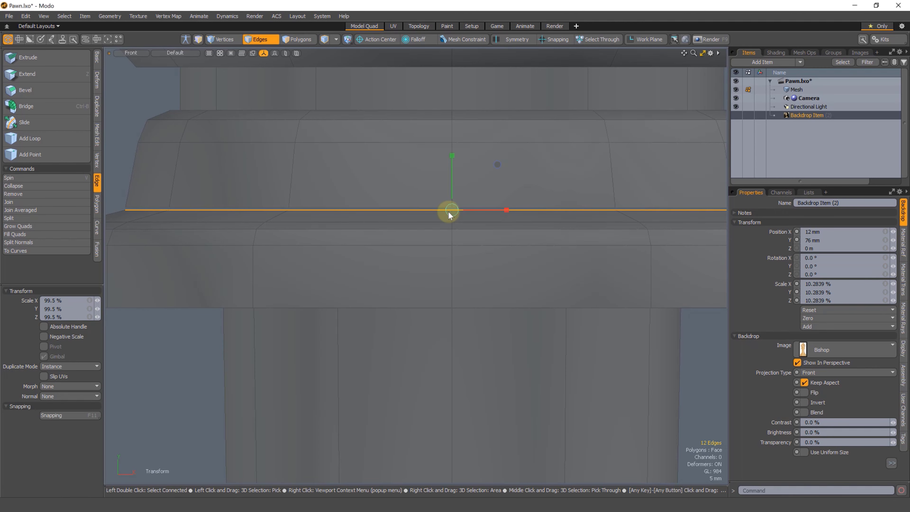
Move the flange's inner open loop slightly down in the front view, and clear the selection.
key("w")
left_click_drag(452, 190, 451, 193)
key("space")
left_click(316, 199)
Examine the narrow gap between the collar's bottom loop and the flange's inner loop from several angles.
left_click_drag(212, 205, 371, 210, "alt")
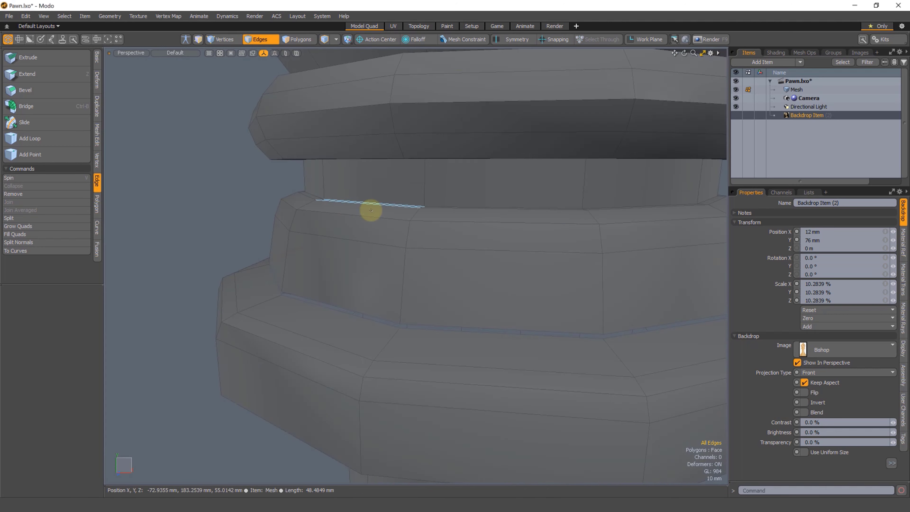
key("shift+a")
left_click_drag(375, 282, 400, 264, "alt")
left_click_drag(419, 224, 412, 264)
key("shift+a")
left_click_drag(343, 291, 330, 297, "alt")
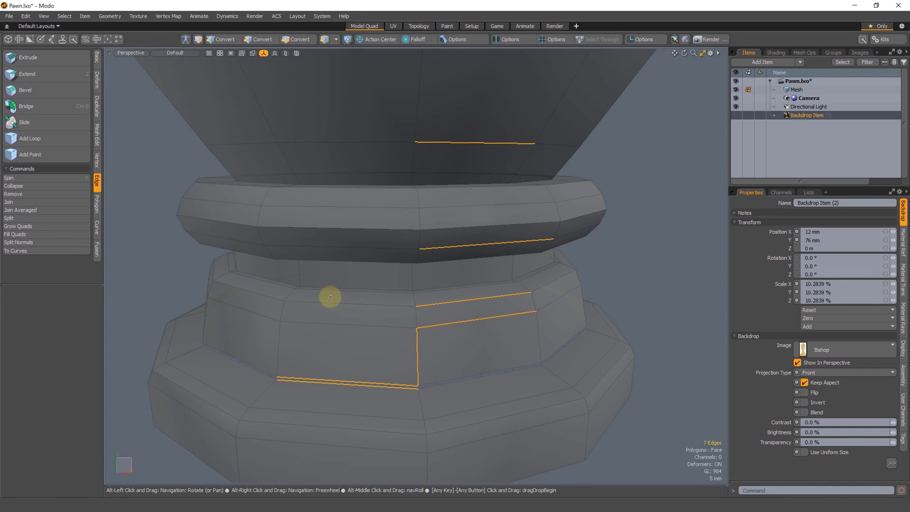
left_click(261, 279)
left_click_drag(262, 279, 410, 233, "ctrl+alt")
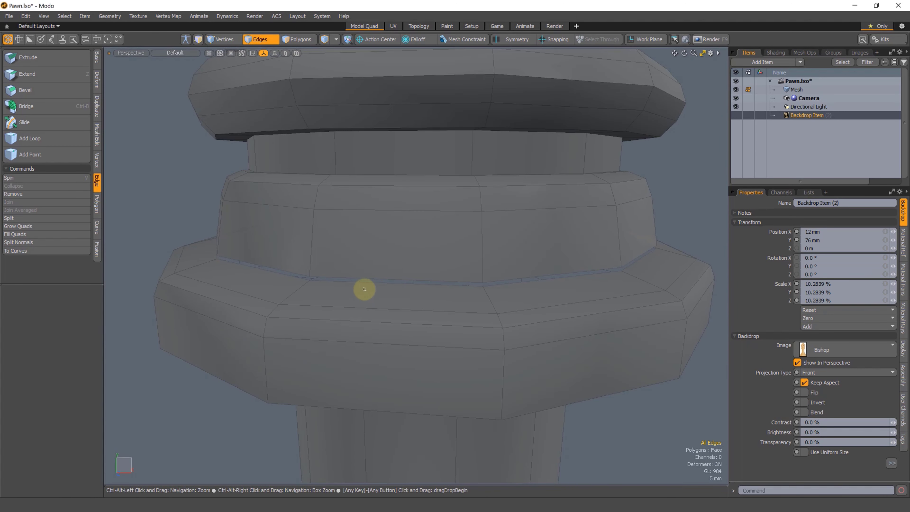
left_click_drag(365, 289, 358, 291, "ctrl+alt")
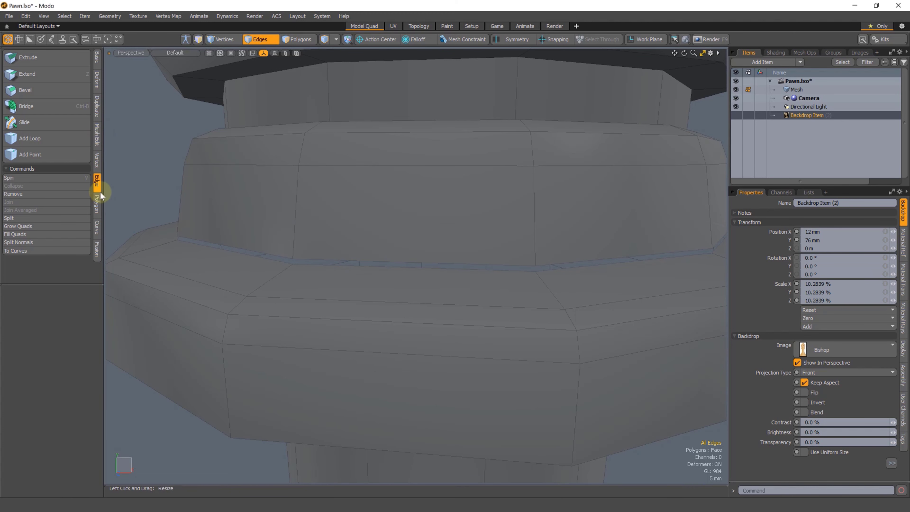
Select both open edge loops along the gap, and start the vertex Merge tool with a distance of 0 m.
left_click(97, 163)
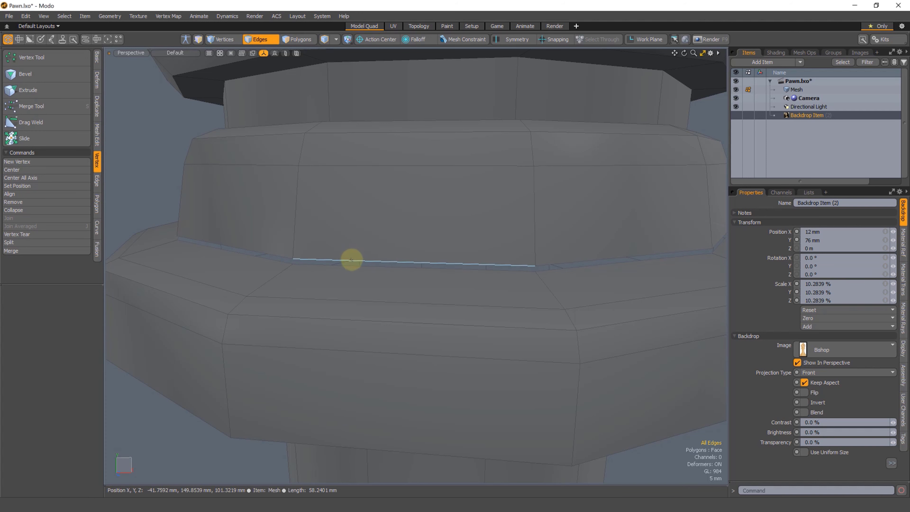
double_click(318, 258)
double_click(329, 266, "shift")
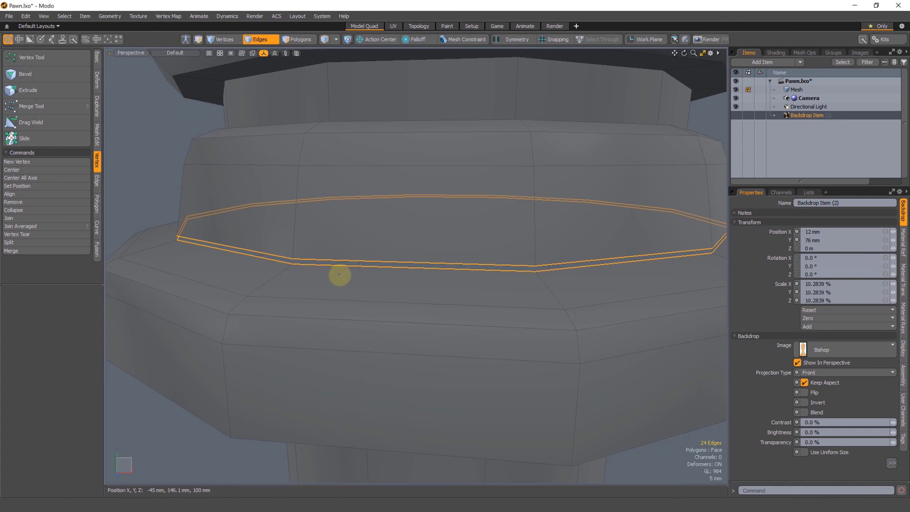
left_click(28, 107)
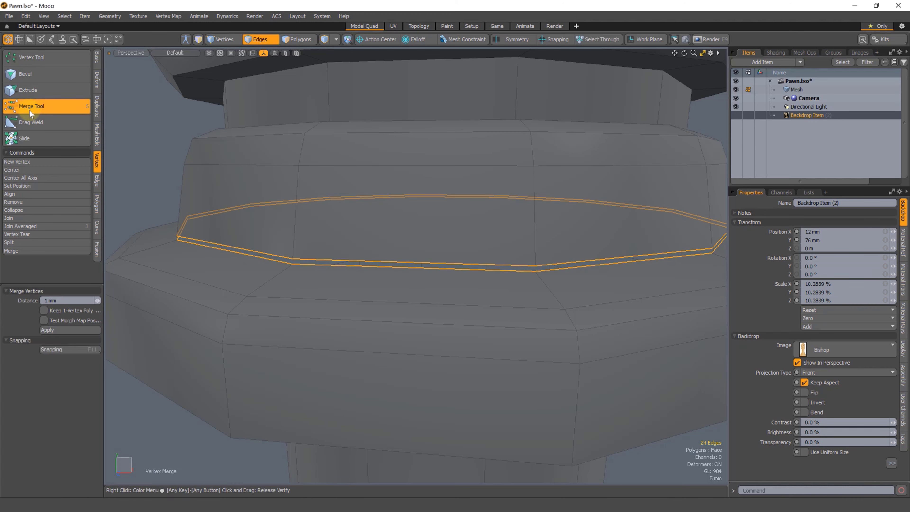
left_click(46, 302)
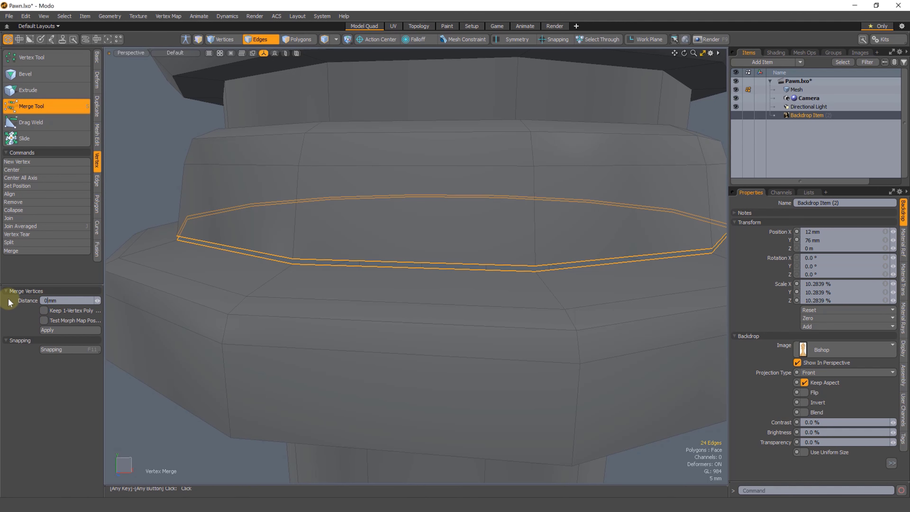
key("Return")
left_click_drag(295, 269, 291, 286, "ctrl+alt")
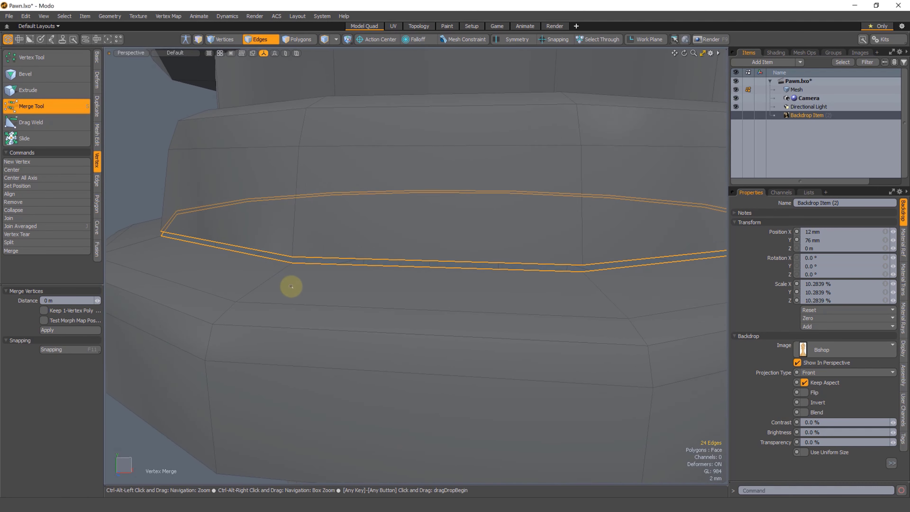
scroll(291, 286, "up", 1)
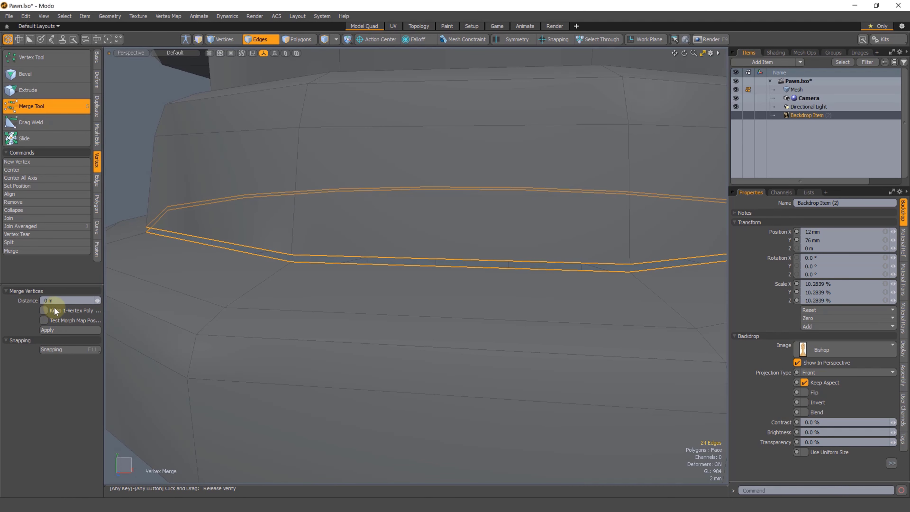
Try to merge the two open loops with a merge distance of 1 m, and undo it.
left_click_drag(278, 256, 291, 247, "alt+shift")
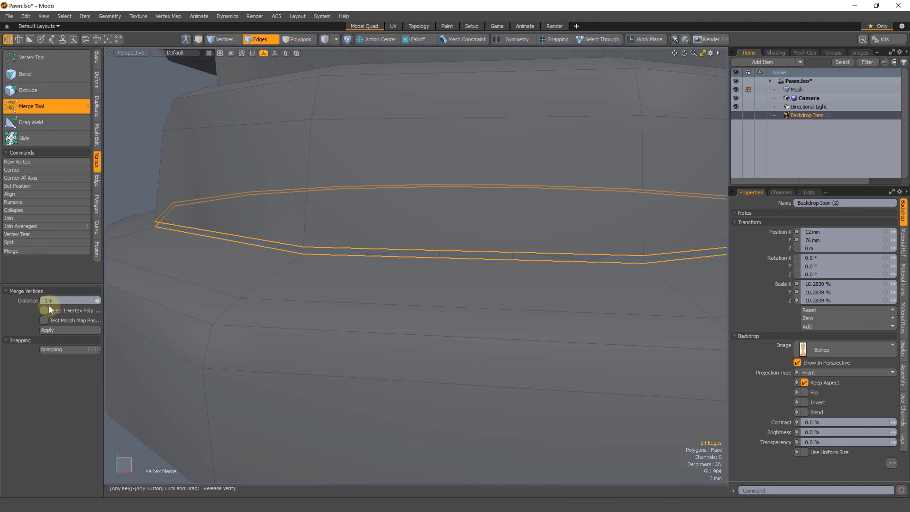
key("Return")
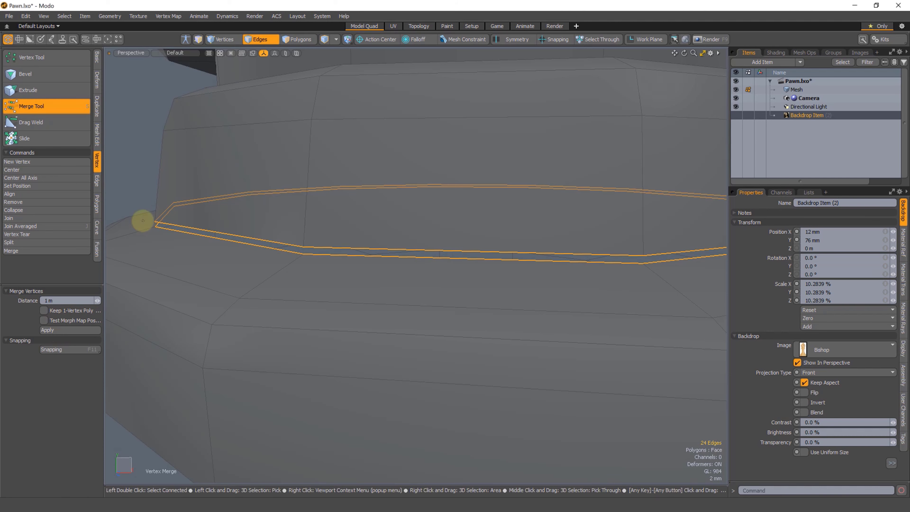
left_click(56, 331)
left_click_drag(465, 252, 493, 234, "alt")
key("ctrl+z")
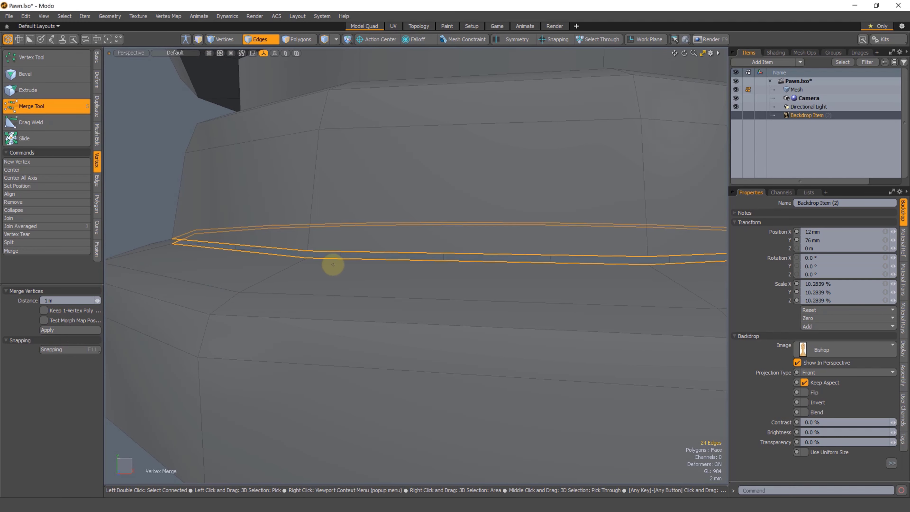
key("Escape")
Examine the vertex pairs that face each other across the gap between collar and flange.
scroll(319, 261, "up", 3)
left_click_drag(308, 274, 304, 246, "alt")
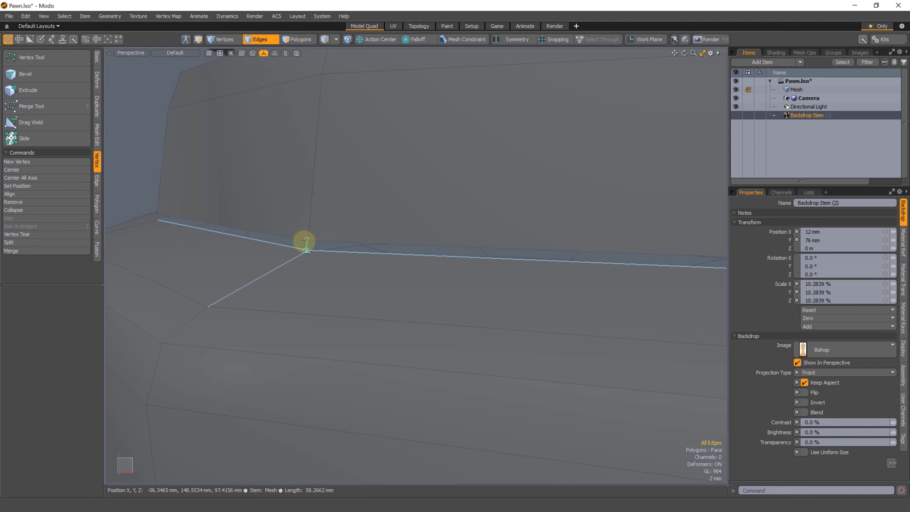
left_click_drag(298, 268, 380, 260, "alt")
scroll(380, 260, "down", 3)
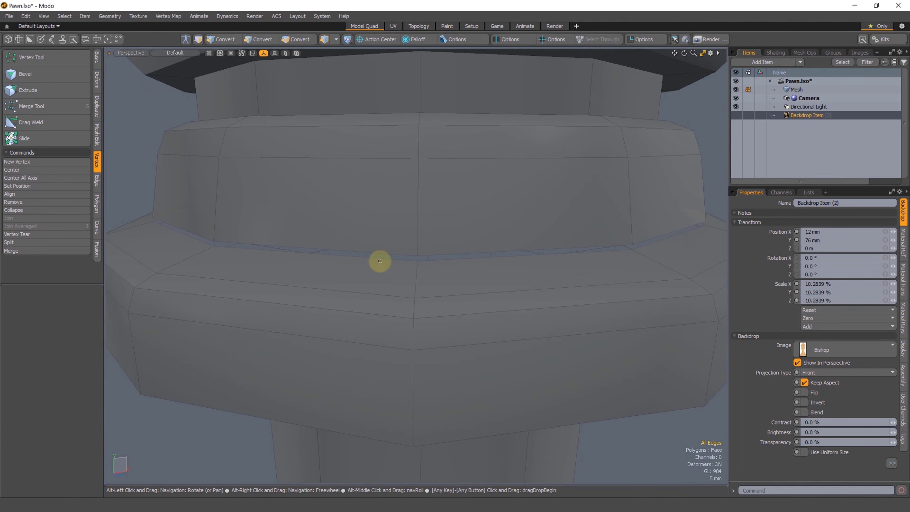
mouse_move(408, 262)
right_mouse_down()
mouse_move(242, 246)
mouse_move(407, 262)
right_mouse_up()
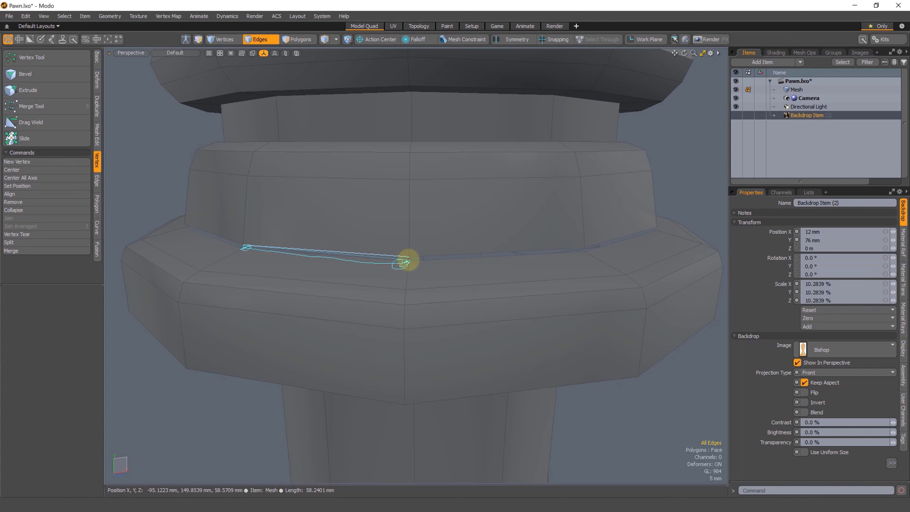
right_click_drag(408, 260, 391, 254)
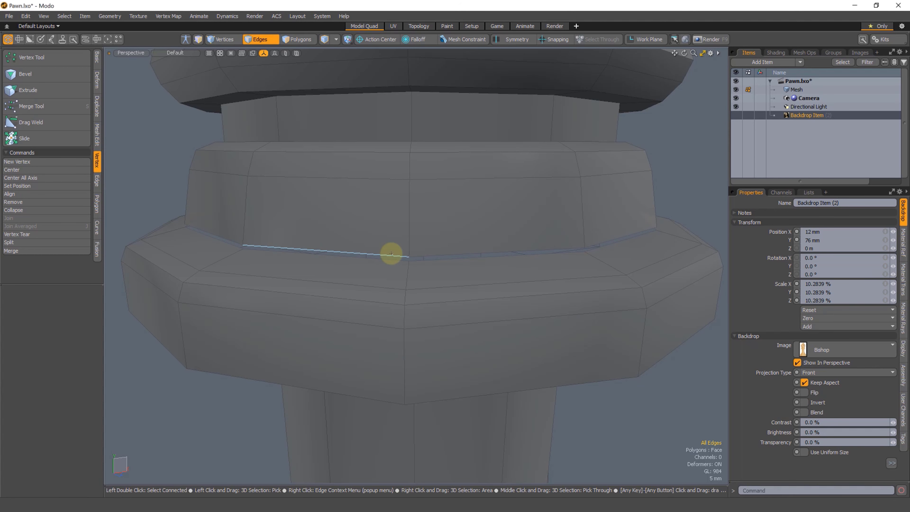
left_click_drag(396, 264, 339, 232, "alt")
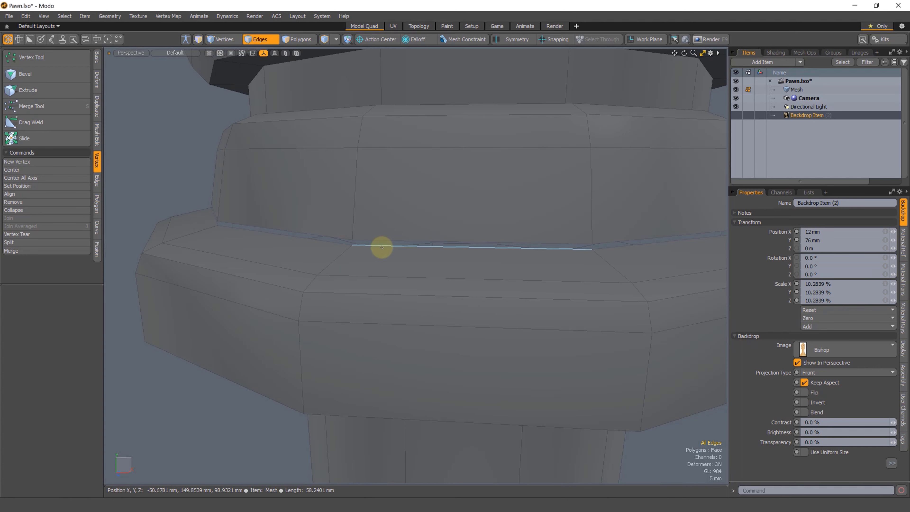
Select the two facing open edge loops of collar and flange, and start the Merge tool with a distance of 0 m.
left_click_drag(421, 279, 387, 264, "alt+shift")
double_click(357, 239)
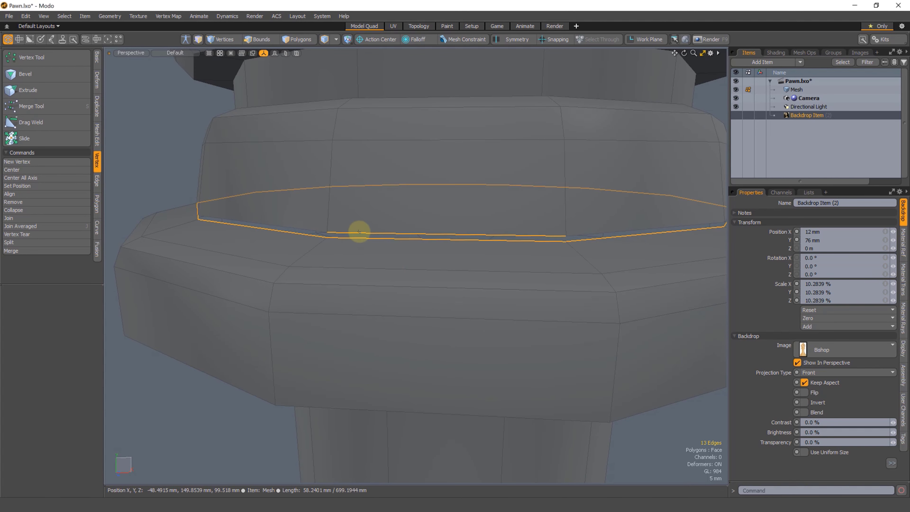
left_click(32, 107)
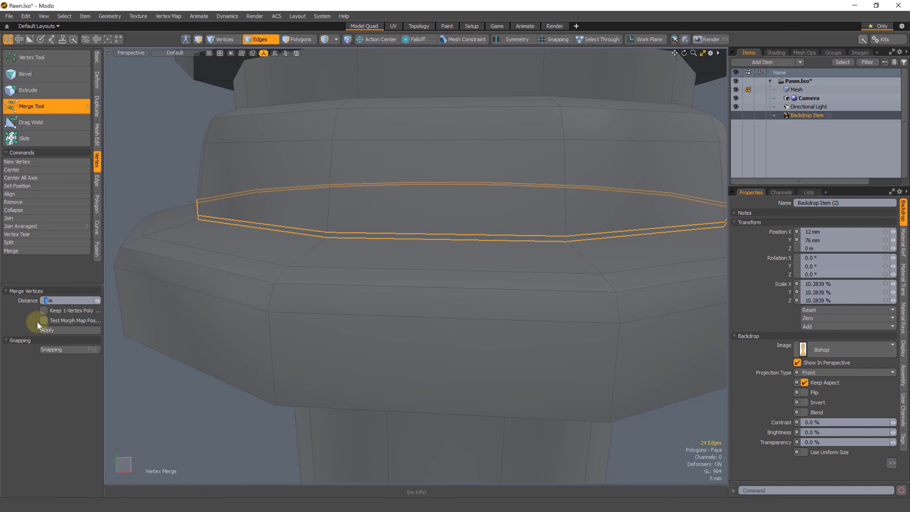
type("0")
key("Return")
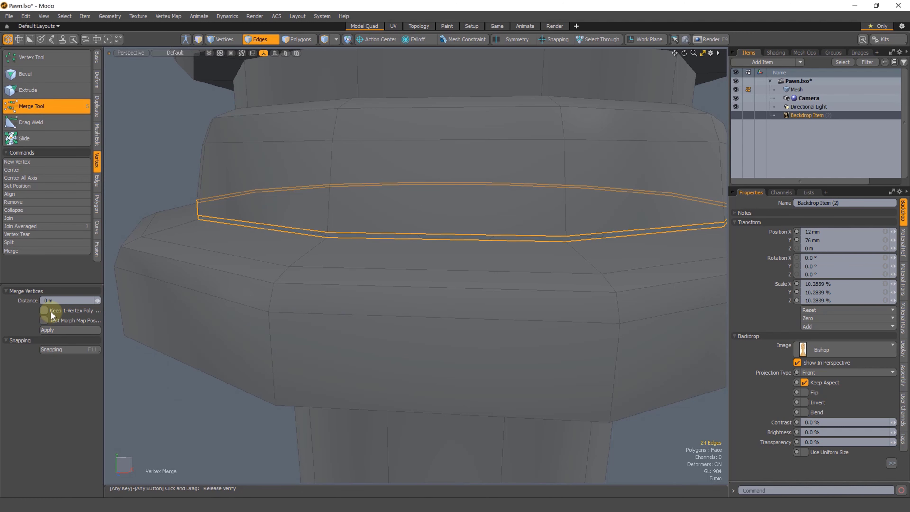
Weld the collar and flange loops by gradually raising the merge distance to about 1.33 mm.
left_click(50, 329)
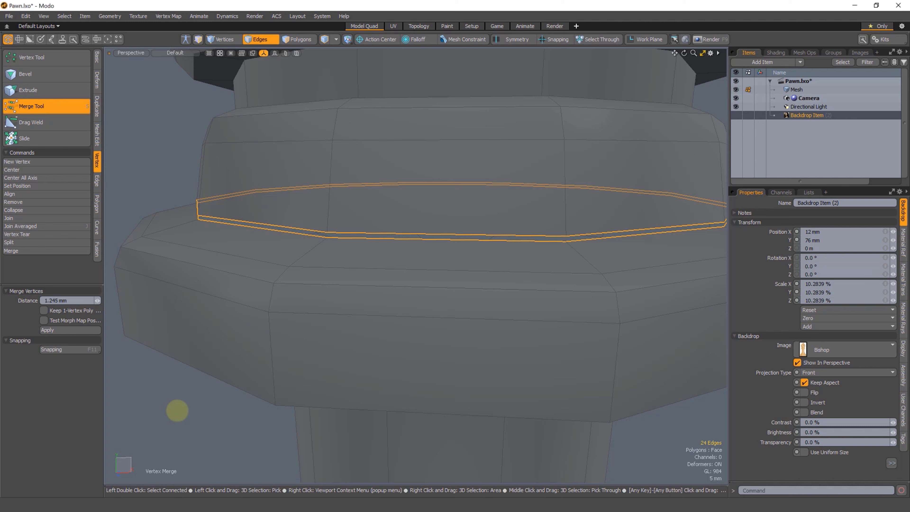
left_click_drag(179, 411, 182, 412)
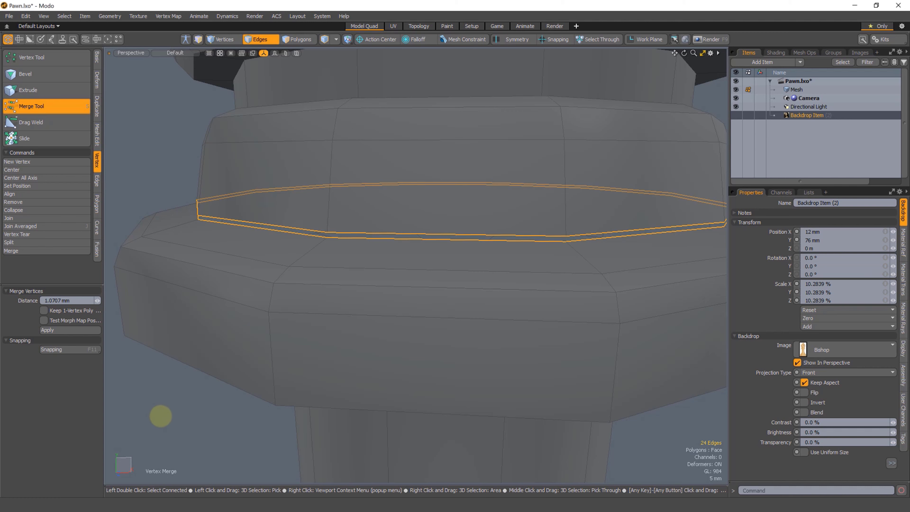
left_click_drag(178, 415, 184, 416)
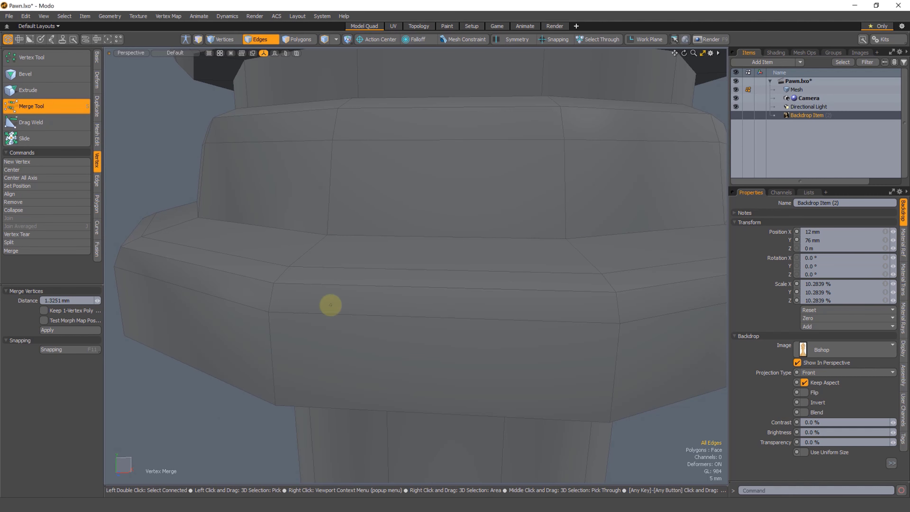
left_click_drag(329, 297, 282, 285, "ctrl+alt")
key("space")
Select the two bevel edge loops around the flange's outer top edge.
left_click(614, 217)
left_click_drag(516, 261, 447, 263, "ctrl+alt")
left_click_drag(447, 263, 420, 266, "alt+shift")
left_click(532, 226)
left_click_drag(356, 309, 400, 317, "ctrl+alt")
double_click(393, 269)
double_click(394, 285, "shift")
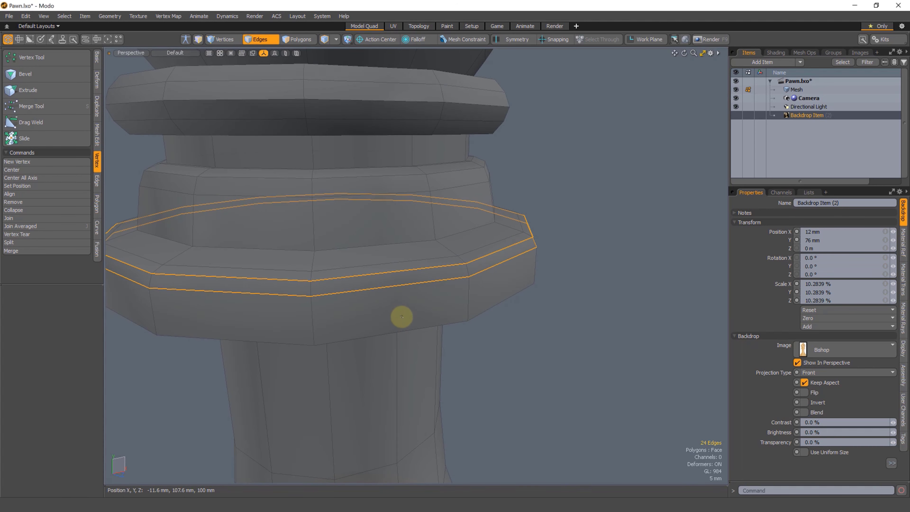
Try to merge the vertices of the flange's two bevel loops interactively with the Merge tool, and undo it.
left_click(40, 104)
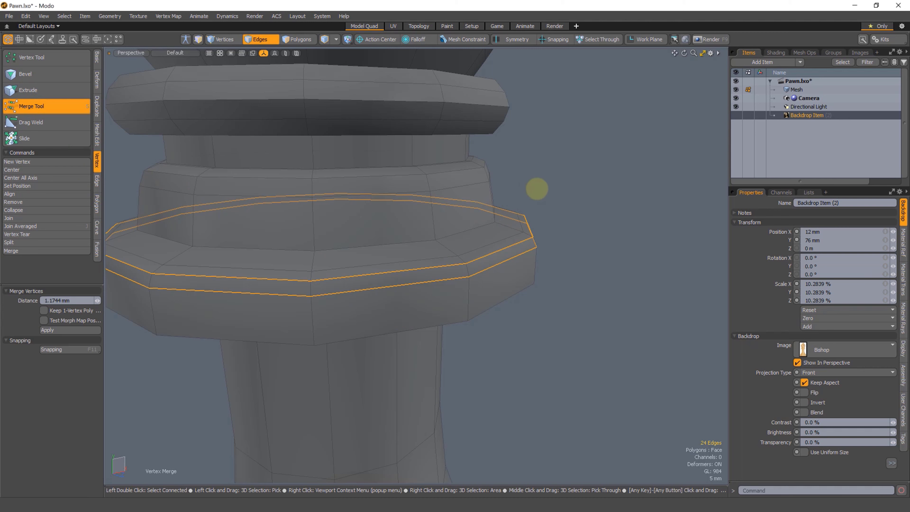
left_click_drag(537, 189, 528, 253)
key("ctrl+z")
key("ctrl+z")
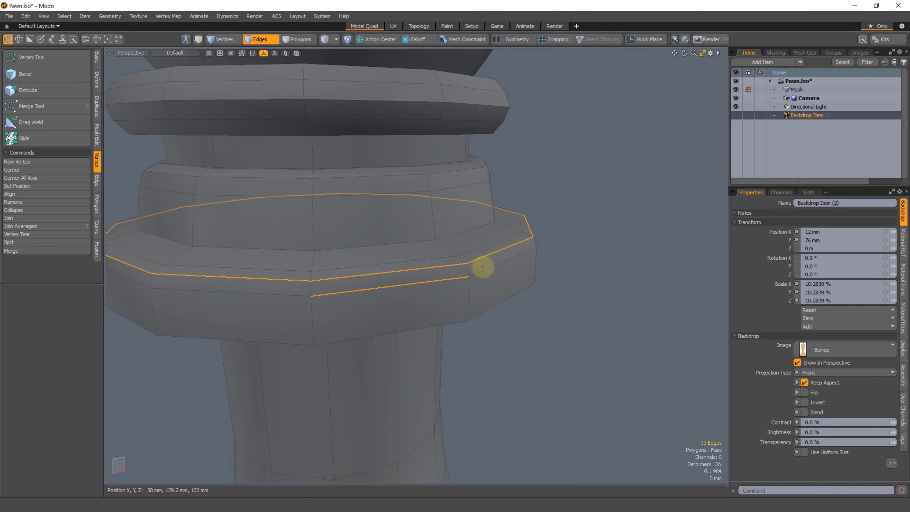
Try to join two neighbouring vertex pairs of the flange's bevel loops into one point, and undo the join.
left_click_drag(470, 281, 485, 272, "alt")
double_click(416, 276, "shift")
left_click_drag(414, 277, 456, 305, "alt")
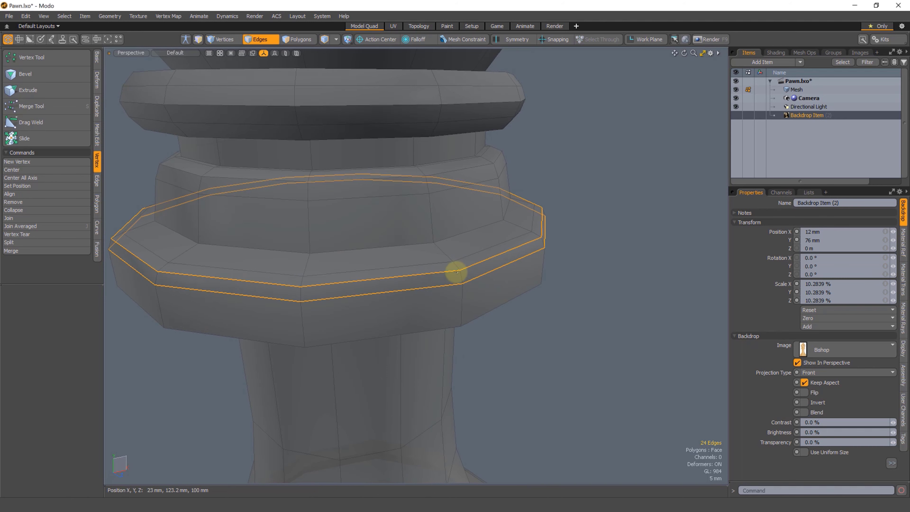
key("1")
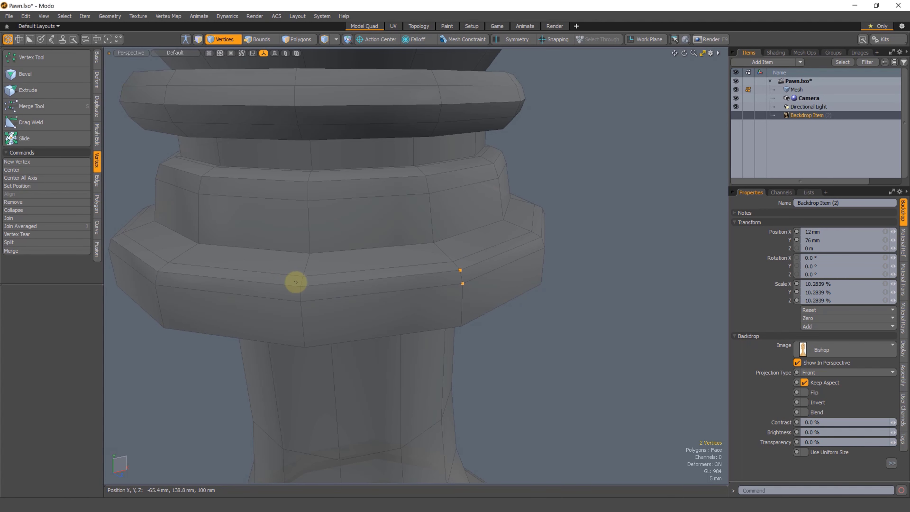
right_click_drag(296, 282, 323, 290, "shift")
key("j")
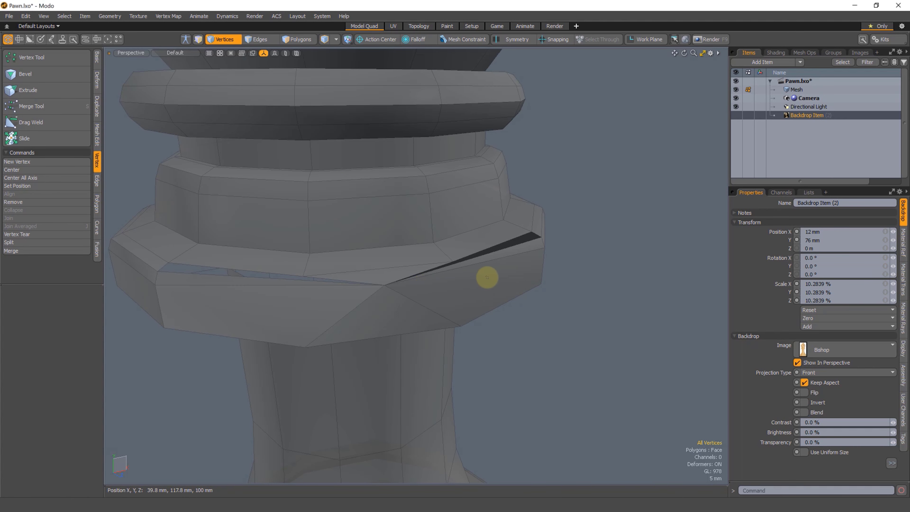
key("ctrl+z")
Reselect the two bevel edge loops around the flange's outer top edge.
scroll(447, 283, "down", 1)
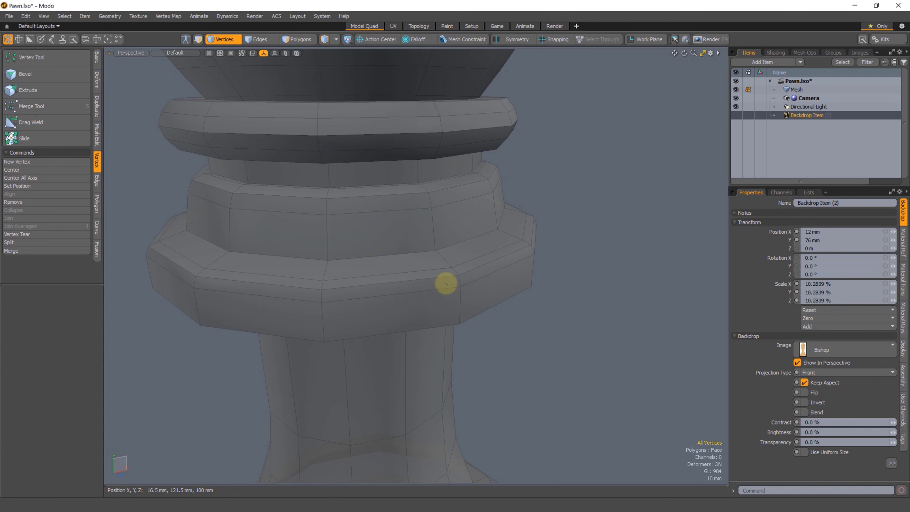
mouse_move(453, 311)
left_mouse_down("alt")
mouse_move(418, 304)
mouse_move(428, 315)
mouse_move(435, 287)
mouse_move(422, 294)
left_mouse_up("alt")
key("2")
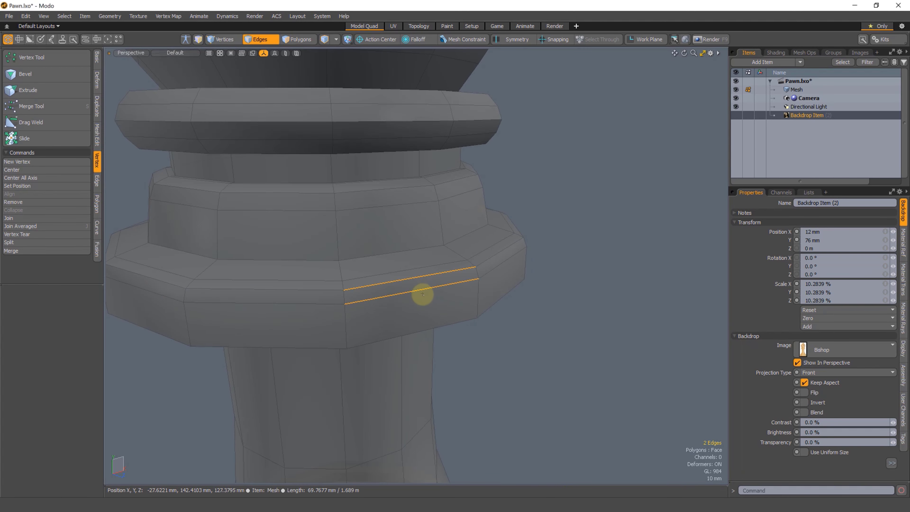
key("l")
scroll(444, 315, "up", 2)
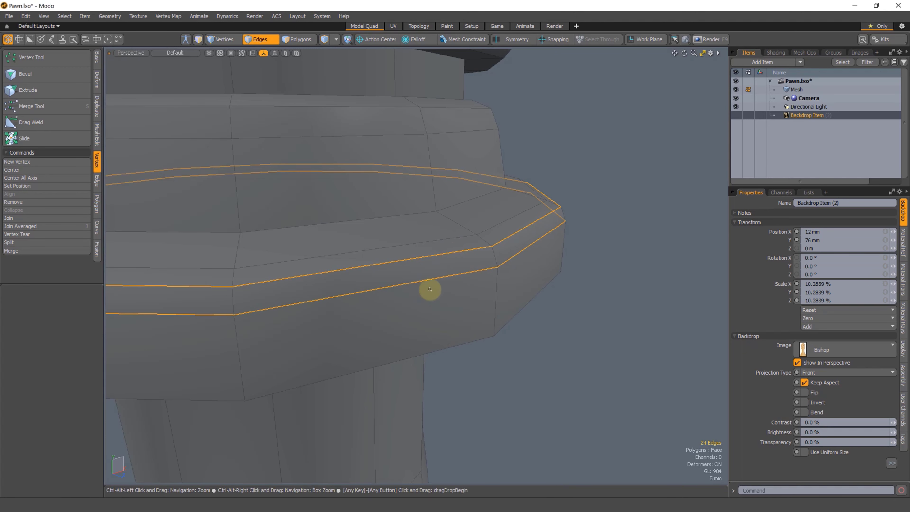
Try to merge the flange's two bevel loops with the Merge tool at a distance of about 6.46 mm, and undo it.
scroll(429, 290, "down", 1)
left_click(28, 108)
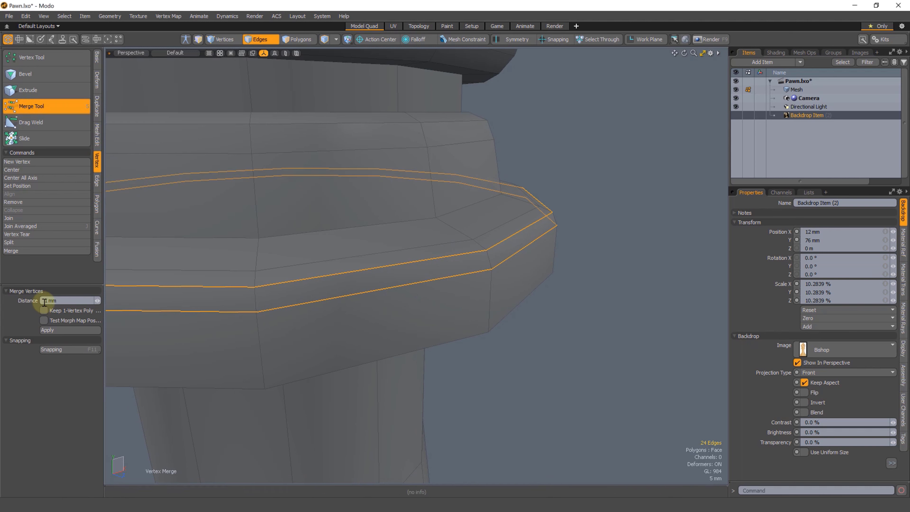
key("Return")
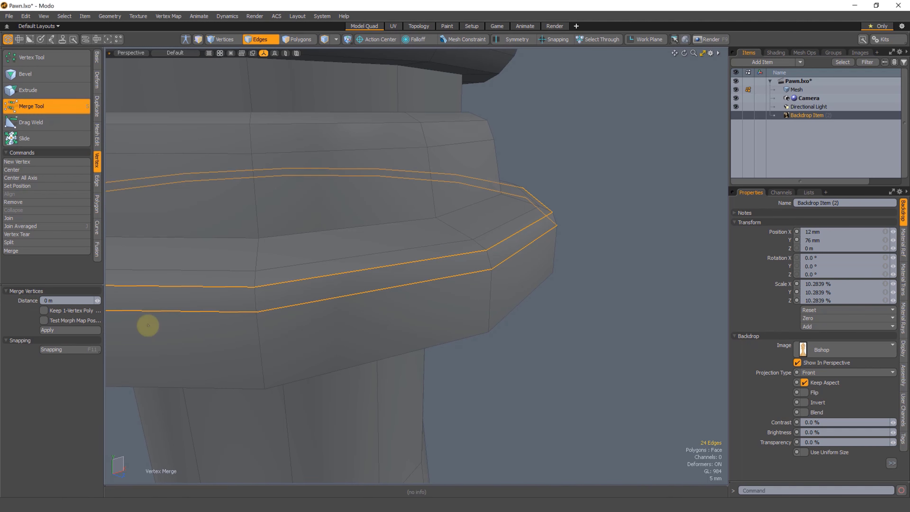
mouse_move(506, 359)
left_mouse_down()
mouse_move(624, 362)
mouse_move(519, 358)
left_mouse_up()
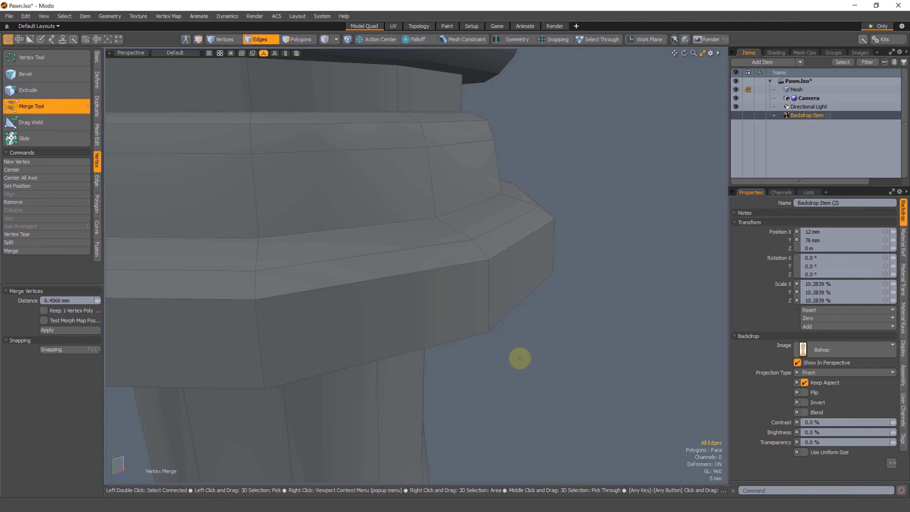
key("ctrl+z")
key("space")
left_click(633, 248)
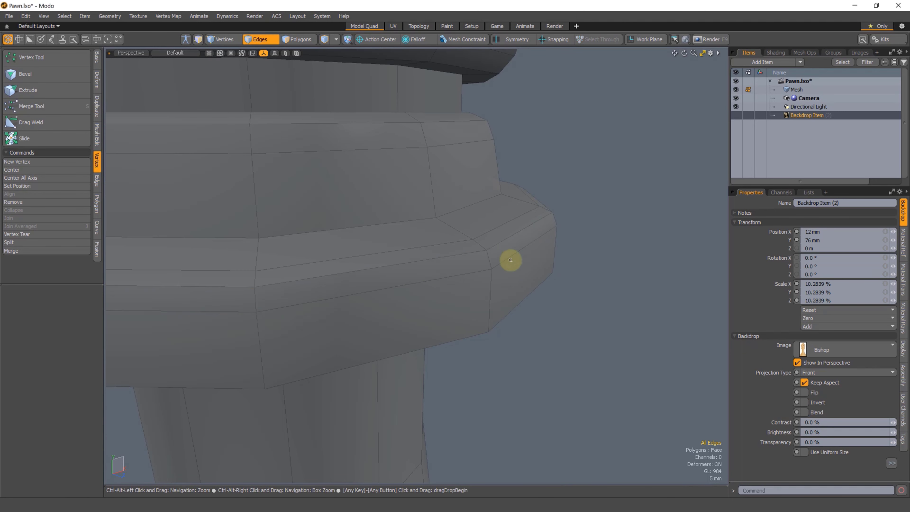
Show the bishop backdrop and compare the head of the mesh with it in the front view.
left_click_drag(510, 260, 412, 286, "ctrl+alt")
left_click_drag(459, 209, 452, 246, "alt")
mouse_move(424, 200)
left_mouse_down("alt")
mouse_move(404, 254)
mouse_move(424, 215)
left_mouse_up("alt")
left_click(736, 115)
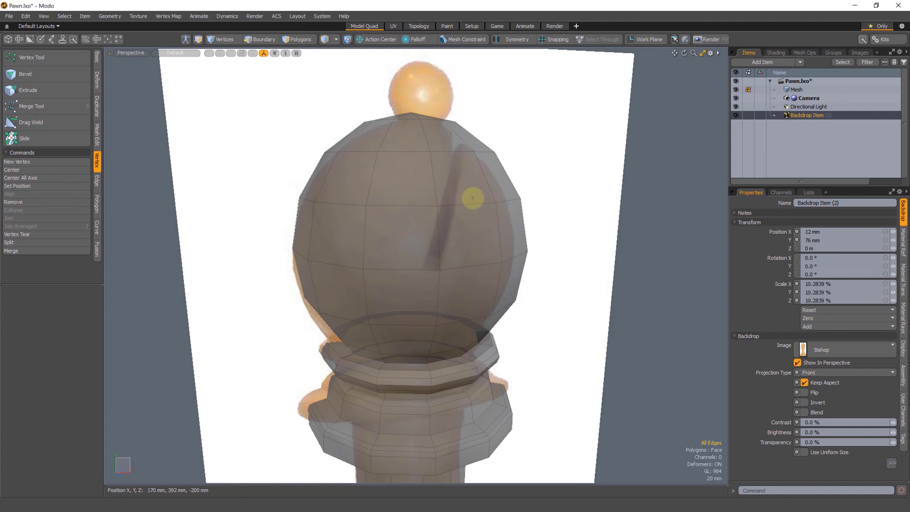
left_click_drag(472, 198, 448, 233, "alt")
left_click_drag(418, 160, 459, 199, "alt+shift")
key("KP_2")
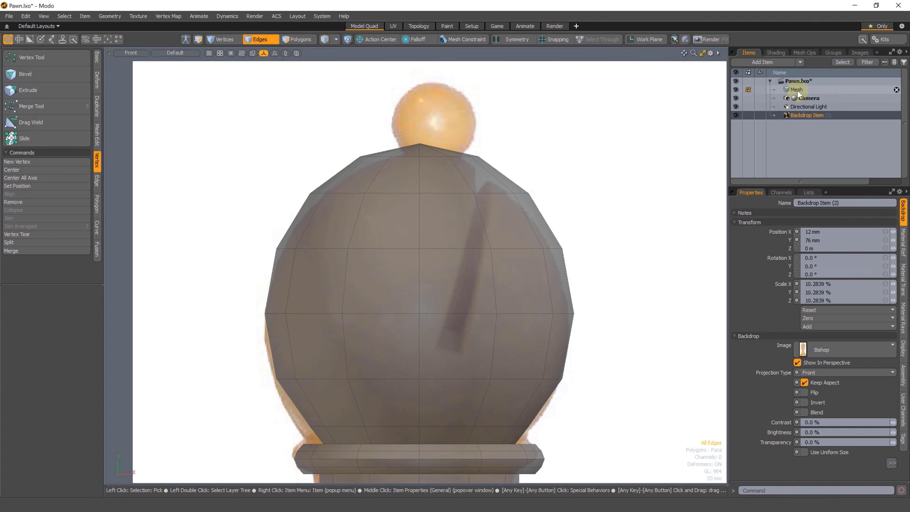
Hide the backdrop image and make the Mesh item active for editing in perspective.
left_click(735, 115)
left_click(796, 90)
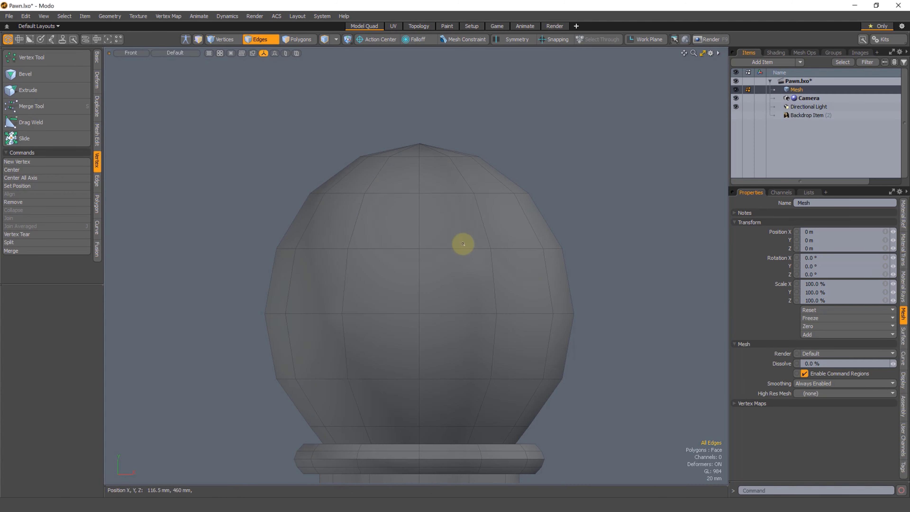
key("ctrl+space")
left_click(487, 204)
scroll(433, 196, "down", 2)
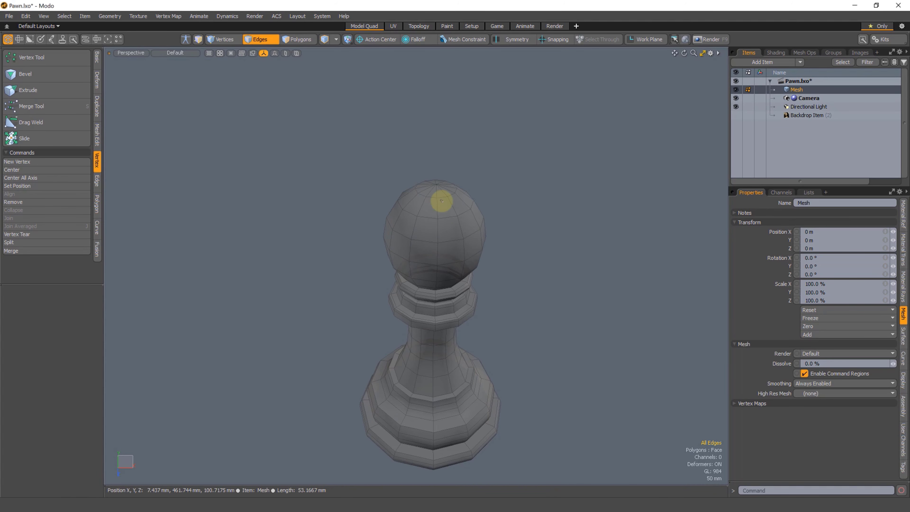
scroll(430, 204, "up", 5)
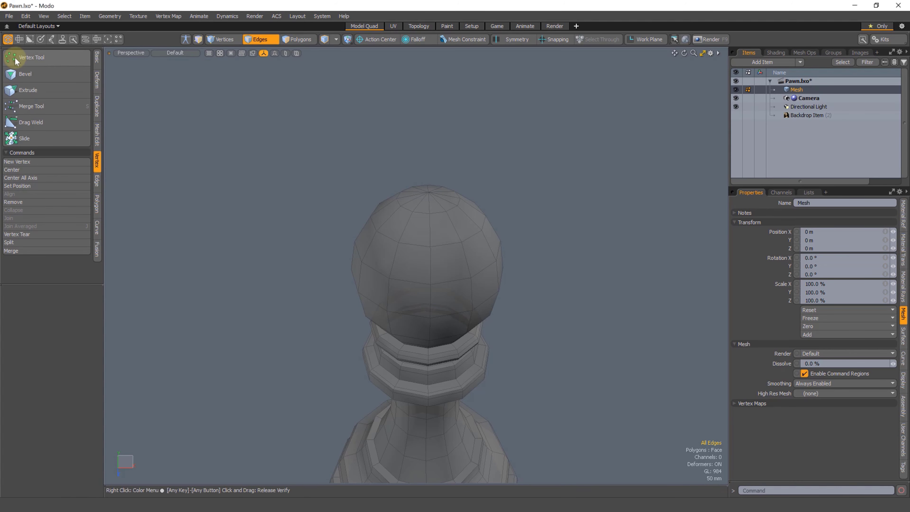
Create a unit sphere at the origin with a 500 mm radius, 12 sides and 8 segments.
left_click(97, 57)
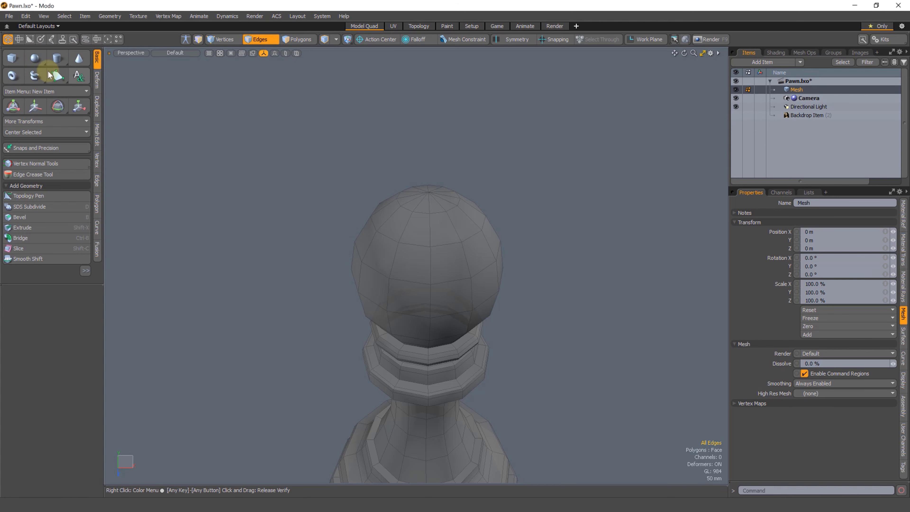
left_click(34, 58)
left_click(334, 255)
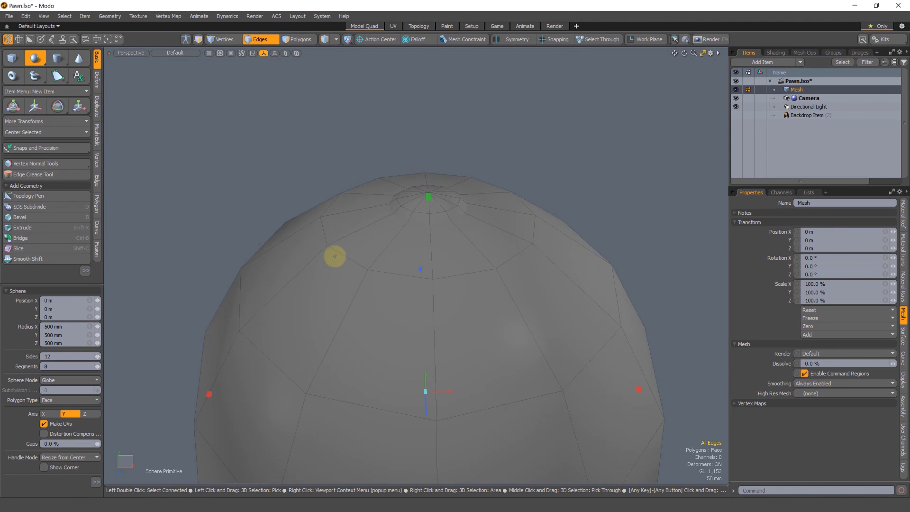
scroll(405, 286, "down", 2)
left_click_drag(415, 285, 398, 244, "alt")
key("space")
Select all polygons of the new sphere and scale it uniformly to 5%.
scroll(397, 274, "down", 3)
key("3")
double_click(390, 256)
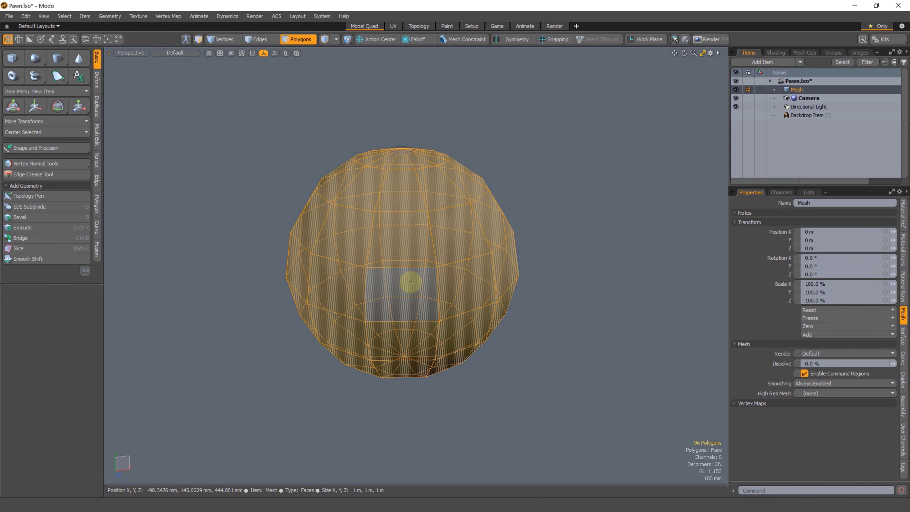
key("r")
left_click_drag(401, 273, 347, 304)
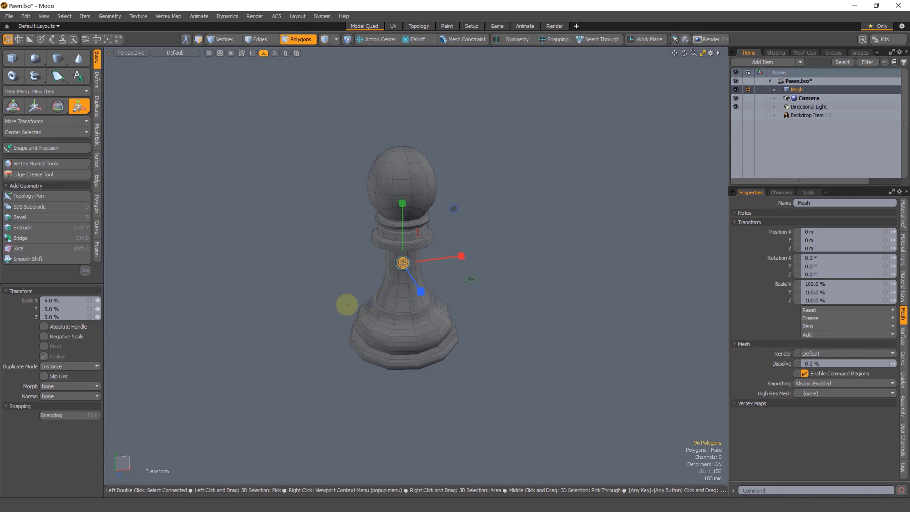
Move the small sphere above the head in the front view, to an offset of about -28 mm in X and 560 mm in Y.
key("KP_2")
key("w")
left_click_drag(380, 212, 392, 299, "alt+shift")
scroll(392, 298, "up", 5)
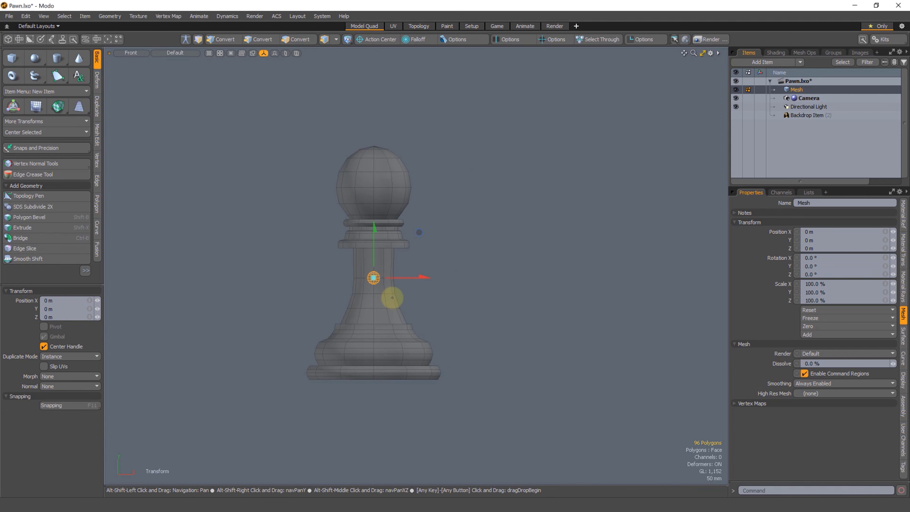
left_click_drag(428, 55, 413, 54)
left_click_drag(397, 121, 412, 169, "alt+shift")
scroll(412, 169, "up", 3)
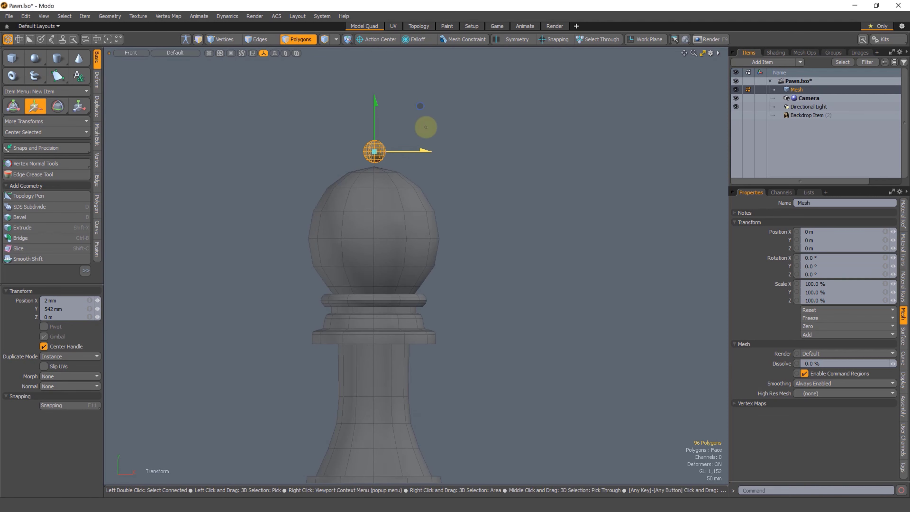
mouse_move(420, 105)
left_mouse_down()
mouse_move(355, 110)
mouse_move(417, 96)
left_mouse_up()
left_click_drag(408, 145, 460, 145, "ctrl+alt")
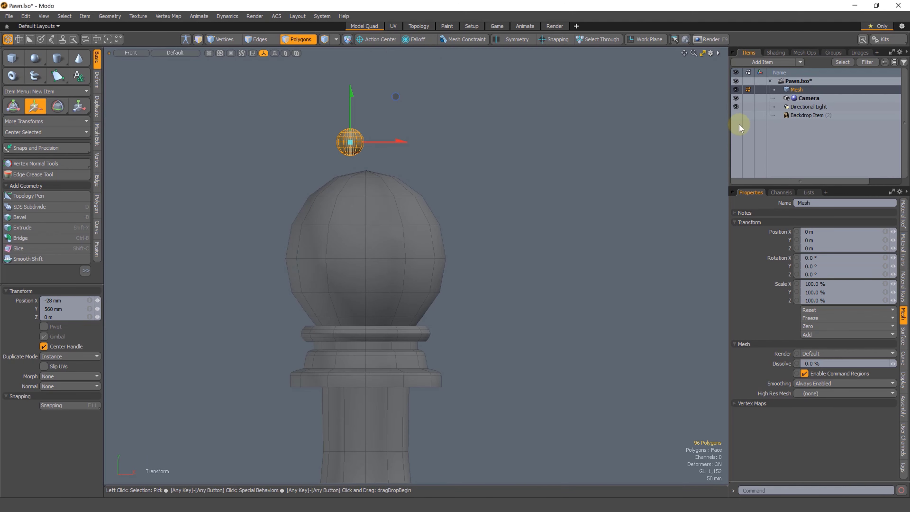
Show the backdrop and move the small sphere onto the ball at the top of the bishop image.
left_click(736, 116)
scroll(391, 156, "up", 2)
left_click_drag(330, 135, 415, 118)
key("r")
key("w")
key("t")
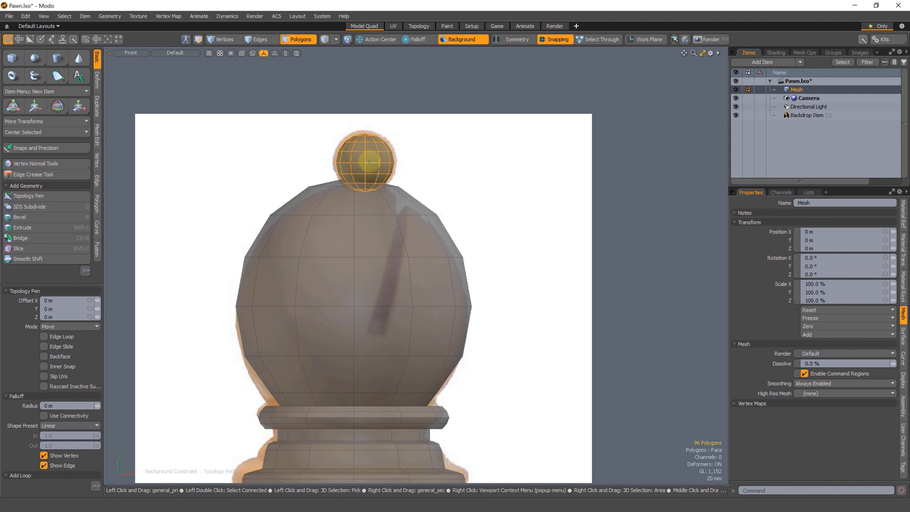
Scale the small sphere to 106% and shift it by -1 mm in X and 2 mm in Y to match the backdrop's ball.
key("r")
left_click_drag(368, 159, 380, 153)
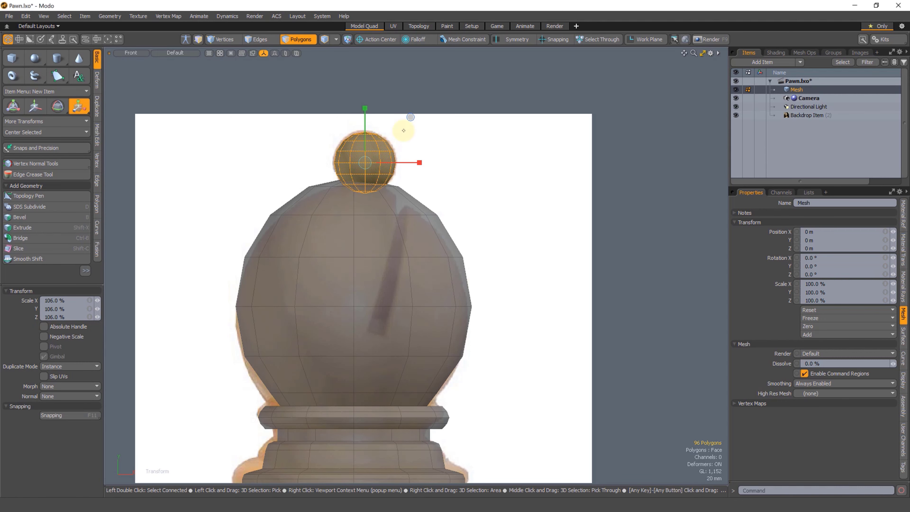
key("w")
left_click_drag(411, 117, 408, 115)
Finish the move, deselect the sphere and hide the backdrop image.
key("ctrl+space")
left_click(450, 179)
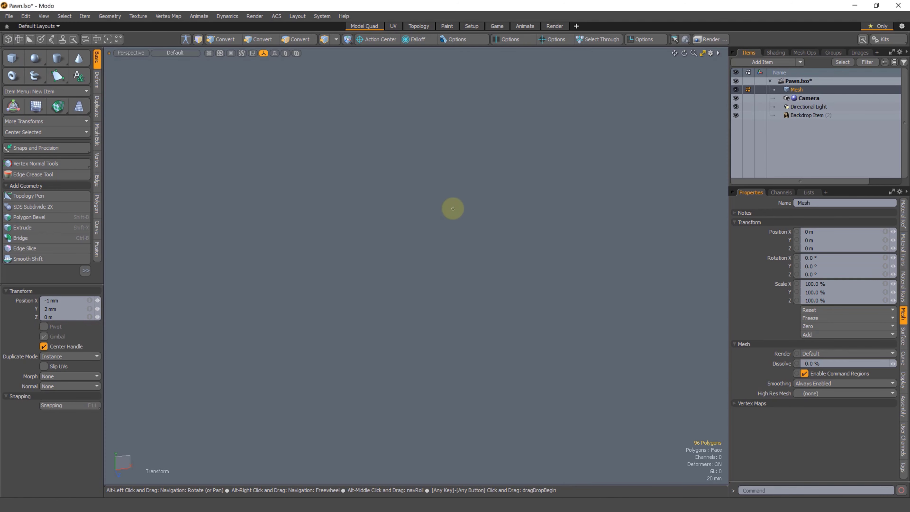
key("shift+a")
key("q")
left_click(610, 193)
mouse_move(445, 240)
left_mouse_down("alt")
mouse_move(462, 250)
mouse_move(412, 260)
mouse_move(412, 175)
left_mouse_up("alt")
left_click(735, 115)
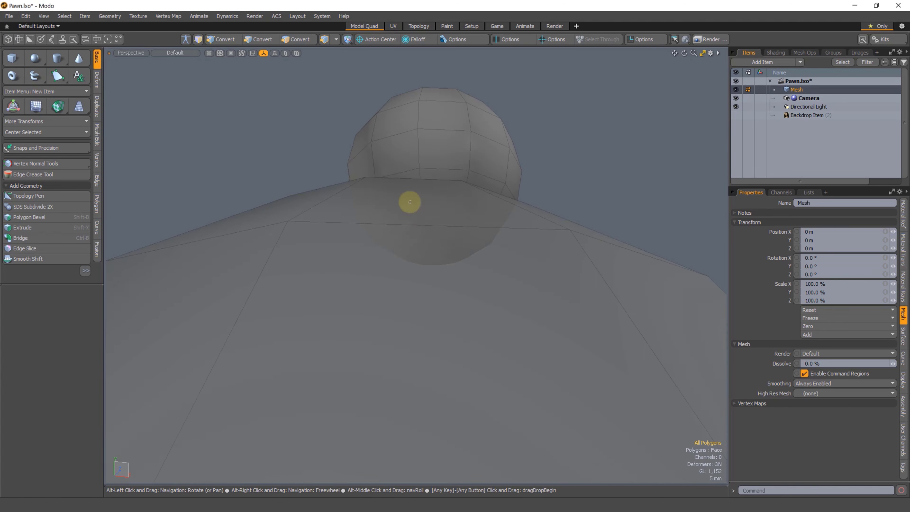
Try to select the sphere's bottom polygons together with the head's top polygons, and clear that selection.
left_click_drag(415, 232, 418, 176, "alt")
mouse_move(429, 281)
left_mouse_down()
mouse_move(444, 238)
mouse_move(432, 264)
mouse_move(390, 229)
mouse_move(477, 264)
mouse_move(403, 290)
left_mouse_up()
left_click_drag(433, 255, 417, 301, "alt")
left_click_drag(366, 291, 328, 234, "shift")
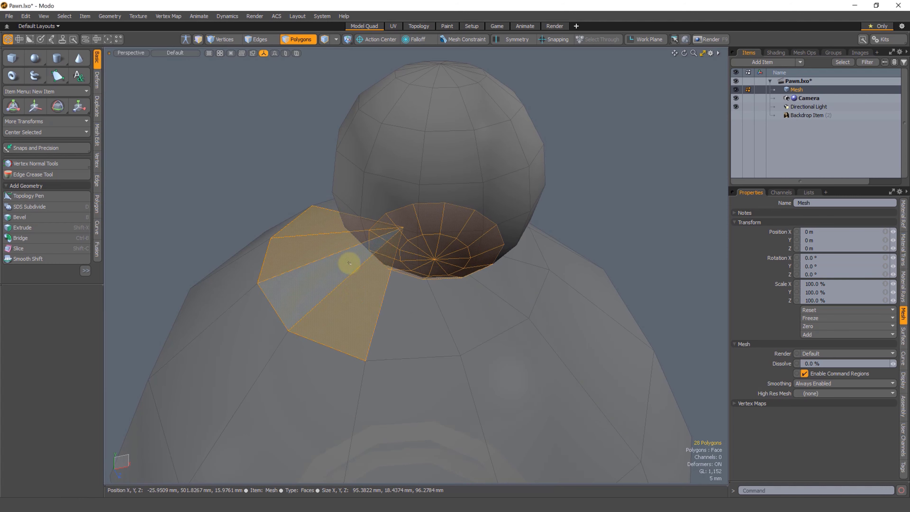
left_click(353, 282)
Select the whole small sphere on top of the head and delete it.
key("2")
key("3")
double_click(425, 229)
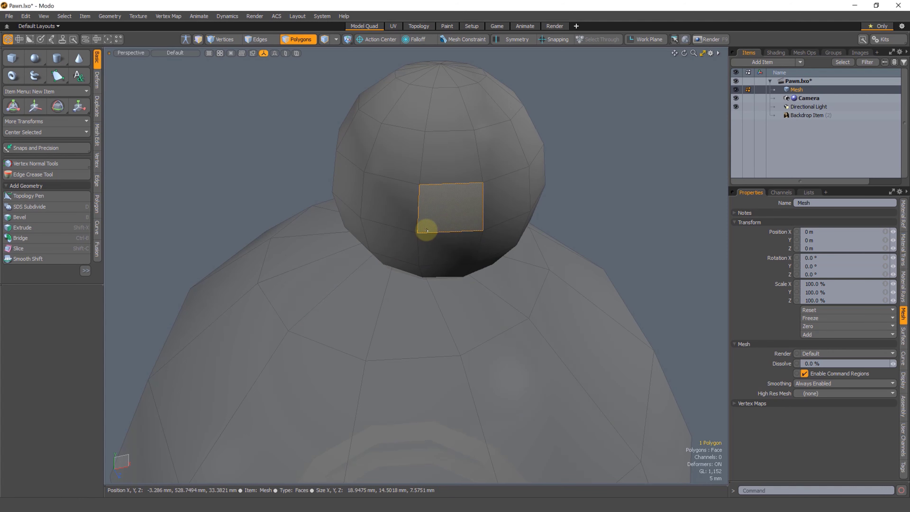
key("Delete")
Select two neighbouring radial edges that meet at the head's top pole.
key("1")
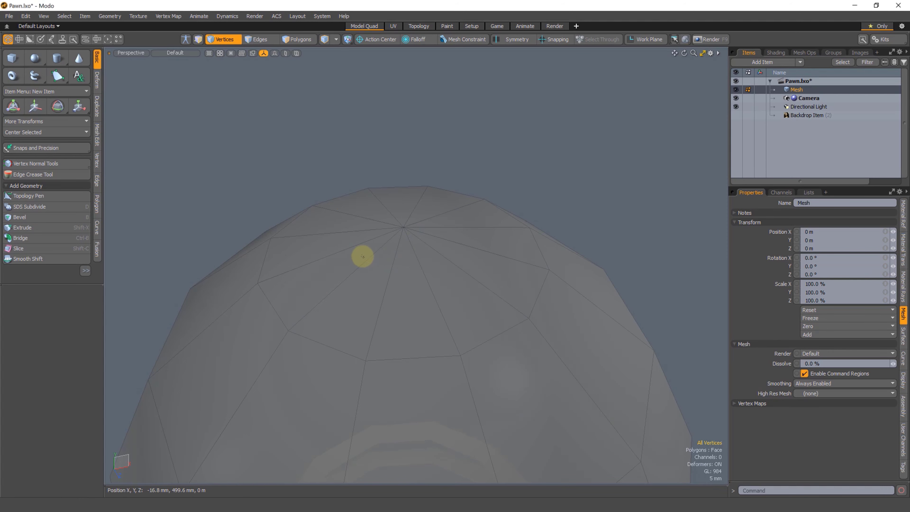
key("2")
left_click_drag(353, 246, 376, 270, "alt")
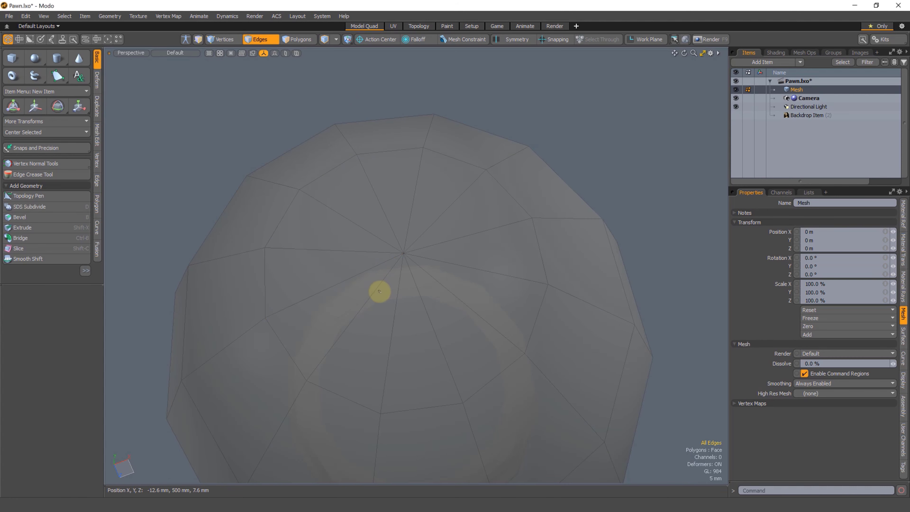
left_click(365, 270)
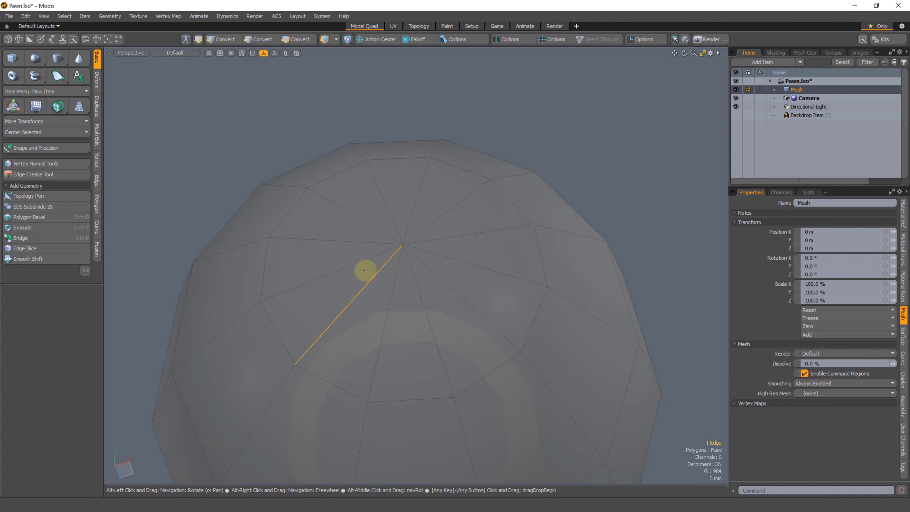
left_click(317, 270)
left_click(341, 315, "shift")
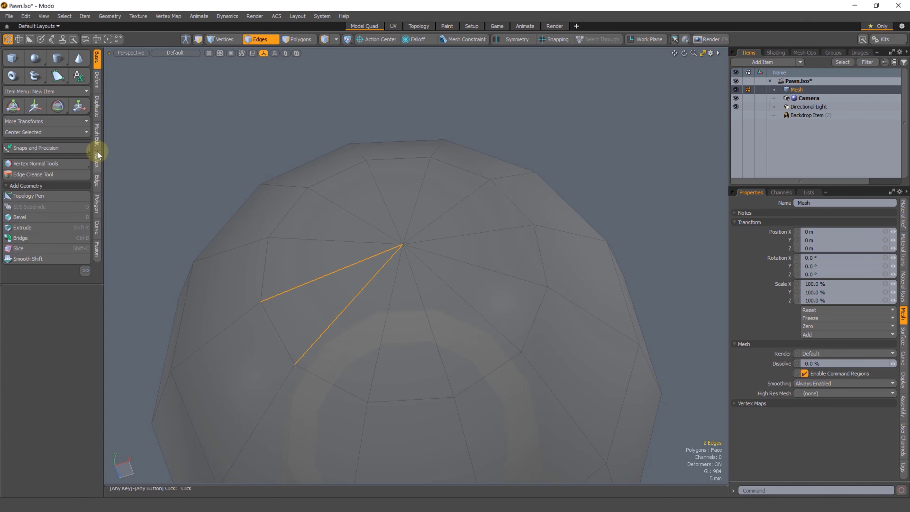
Try a single Loop Slice at 50% around the head's top pole, and undo it along with the edge selection.
left_click(96, 140)
left_click(33, 124)
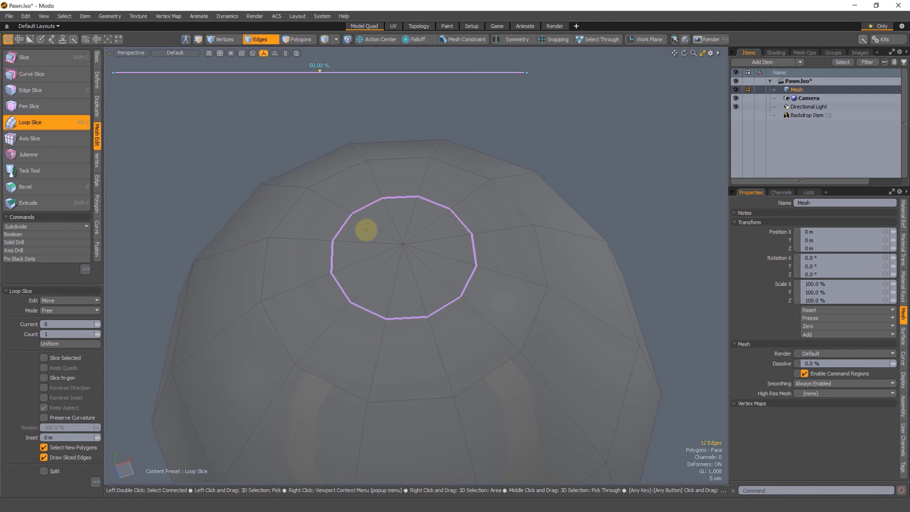
key("space")
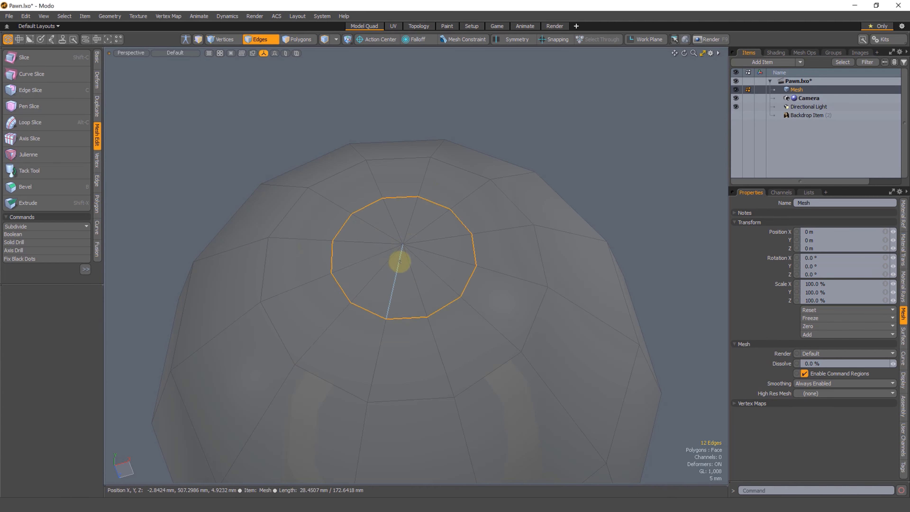
mouse_move(382, 269)
left_mouse_down()
mouse_move(365, 248)
mouse_move(436, 254)
left_mouse_up()
key("ctrl+z")
key("ctrl+z")
key("ctrl+z")
key("ctrl+z")
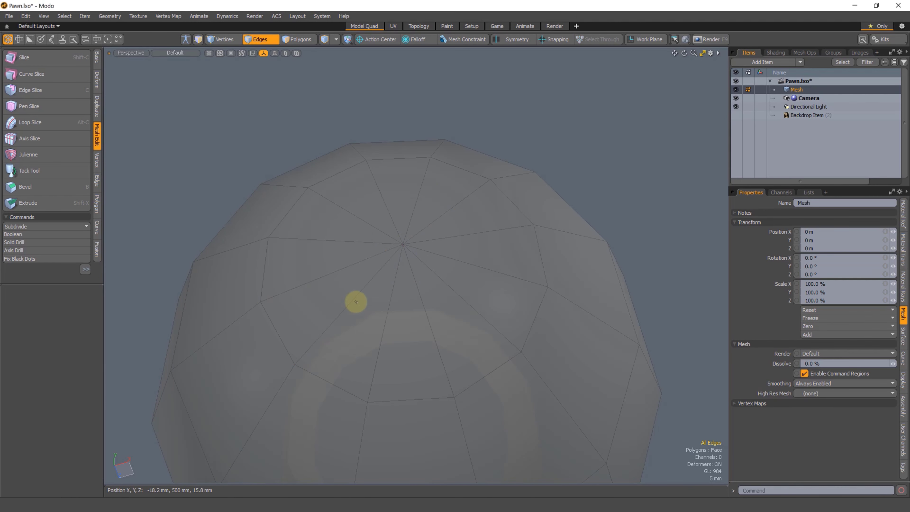
Cut one Loop Slice across all 12 radial edges at the head's top and slide it in close to the pole.
left_click_drag(419, 227, 392, 279)
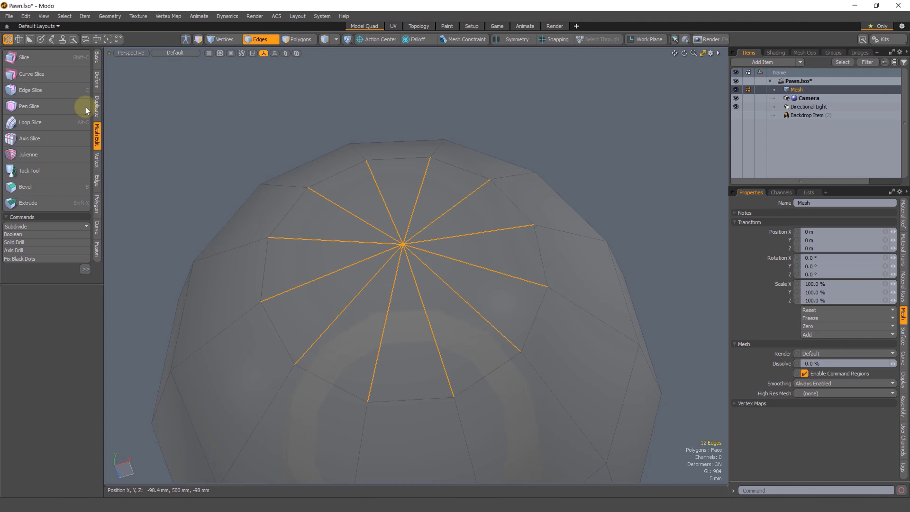
left_click(36, 122)
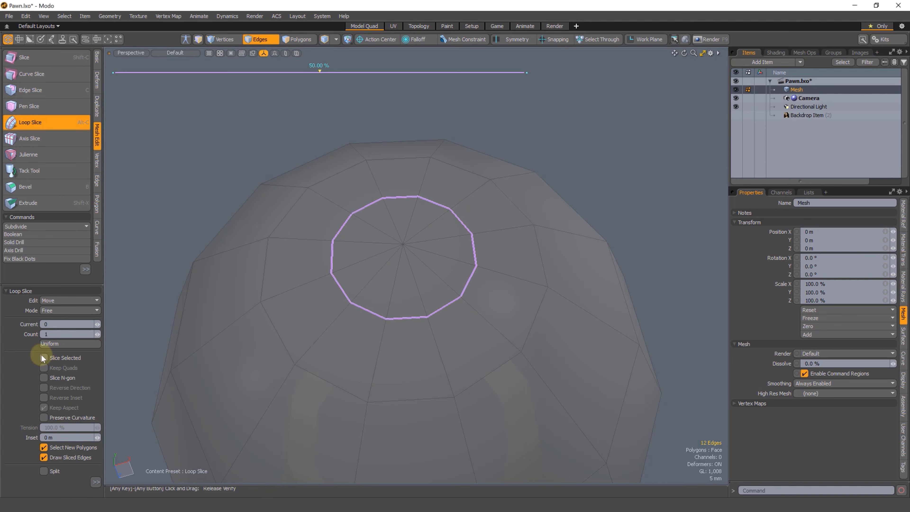
left_click_drag(453, 321, 409, 324)
key("3")
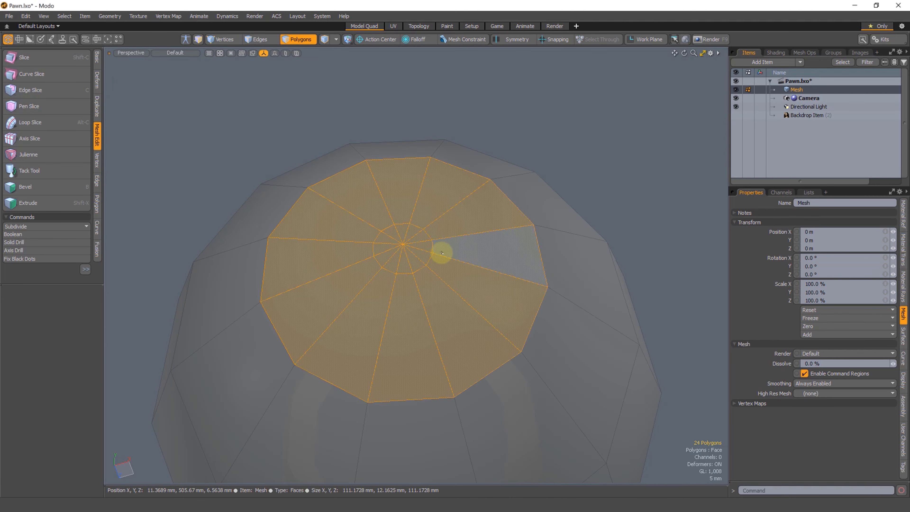
Reduce the selection to the 12 small polygons around the head's top pole and unhide the small ball.
mouse_move(406, 262)
left_mouse_down()
mouse_move(397, 261)
mouse_move(429, 242)
mouse_move(428, 222)
mouse_move(457, 287)
mouse_move(494, 292)
mouse_move(457, 215)
mouse_move(459, 189)
left_mouse_up()
key("u")
key("r")
key("w")
key("space")
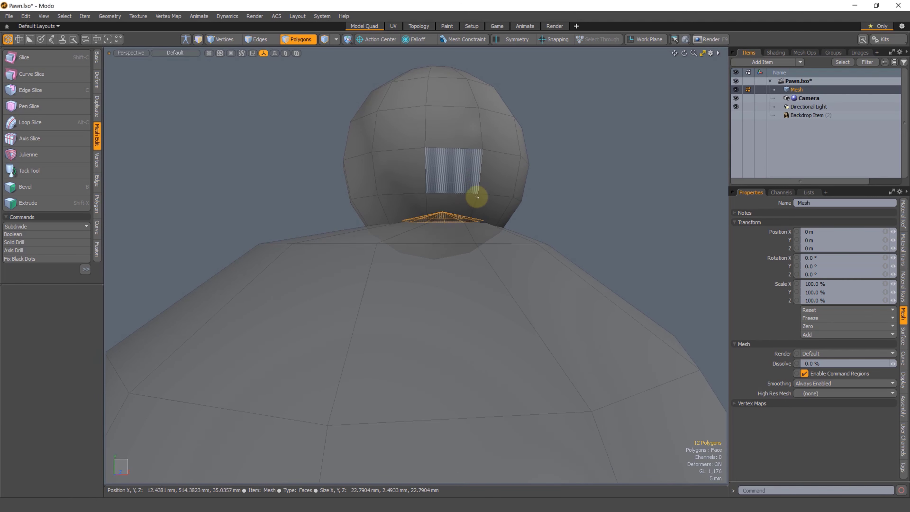
key("1")
key("e")
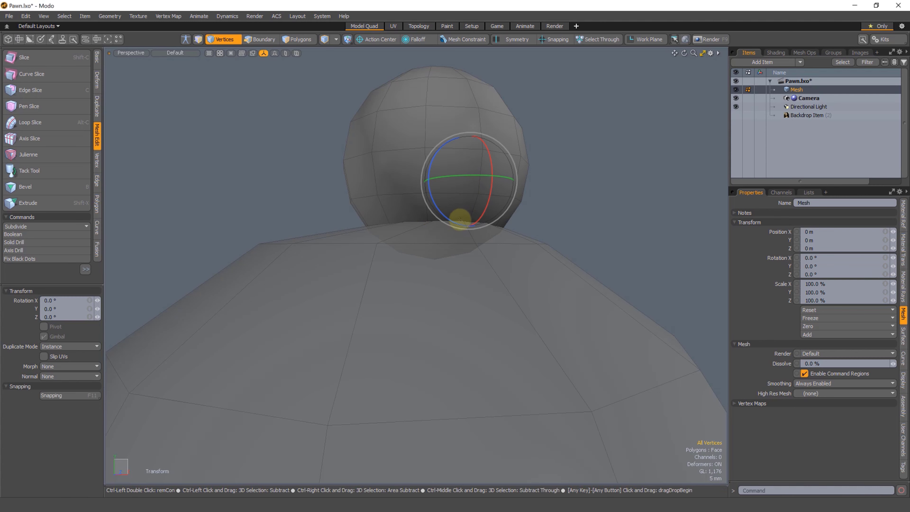
key("w")
key("3")
left_click_drag(535, 205, 431, 260, "alt")
key("space")
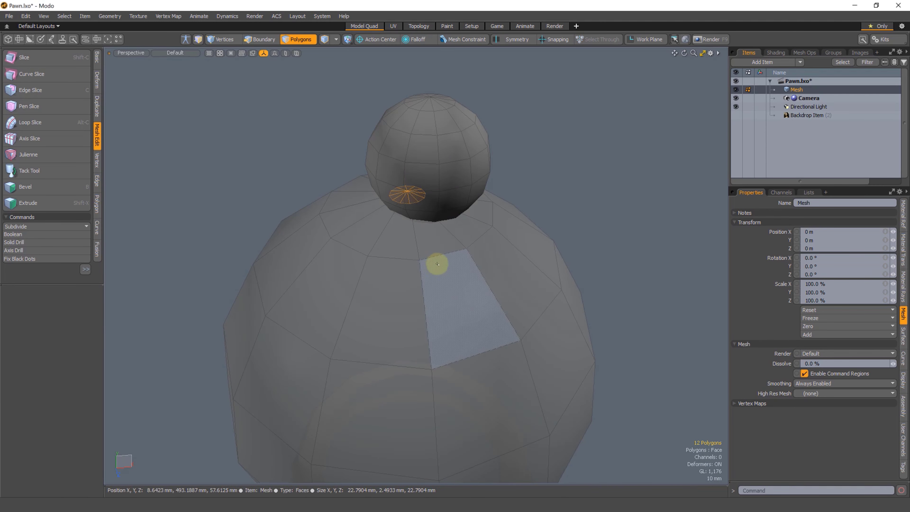
Clear the polygon selection and inspect how the small ball sits on the bishop's head.
key("space")
left_click_drag(520, 176, 458, 211, "ctrl+alt")
key("space")
key("space")
double_click(446, 165)
left_click_drag(446, 165, 522, 152, "alt")
left_click(522, 152)
left_click_drag(523, 152, 470, 195, "alt")
double_click(460, 176)
left_click(530, 198)
left_click(528, 175)
left_click_drag(523, 211, 498, 239, "alt")
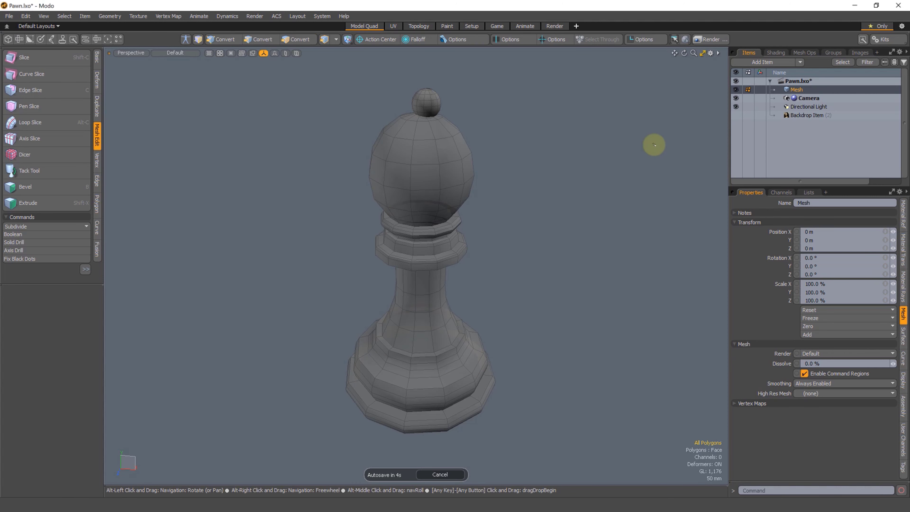
Show the backdrop images and compare the bishop's head and collars with the reference in the front view.
left_click_drag(469, 178, 500, 175, "ctrl+alt")
left_click(735, 117)
key("KP_2")
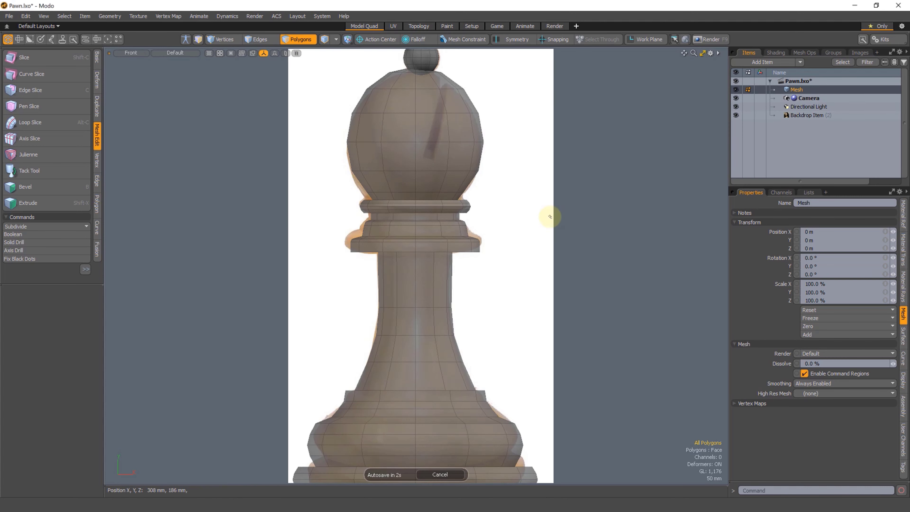
left_click_drag(488, 140, 469, 178, "alt+shift")
mouse_move(426, 204)
right_mouse_down()
mouse_move(454, 118)
mouse_move(441, 126)
right_mouse_up()
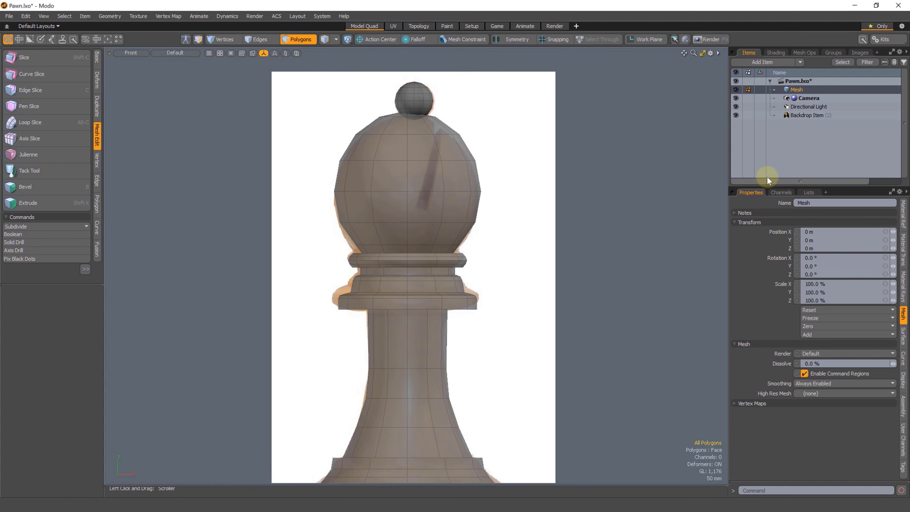
Return to the perspective view, hide the backdrop images and review the whole bishop.
key("KP_Decimal")
left_click_drag(526, 193, 525, 197, "alt")
left_click_drag(525, 197, 554, 153, "alt+shift")
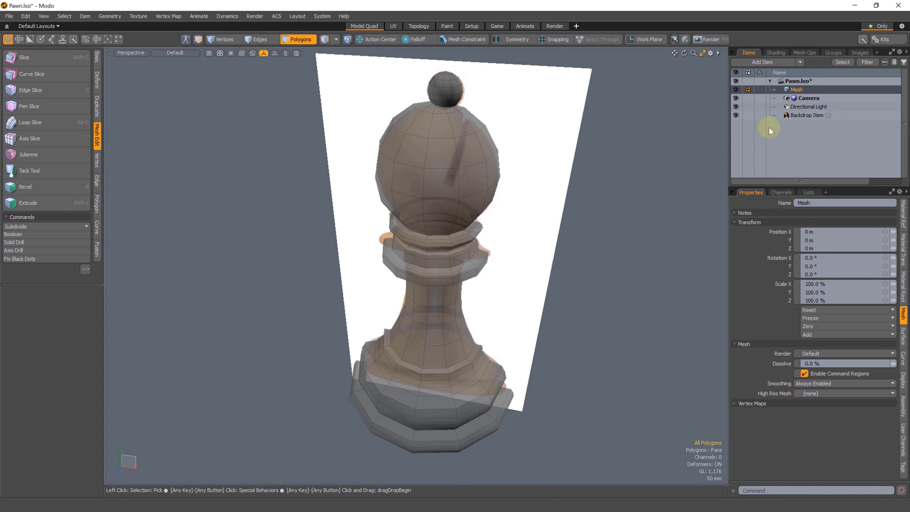
left_click(736, 115)
left_click_drag(540, 195, 512, 168, "alt")
left_click_drag(511, 168, 492, 160, "alt+shift")
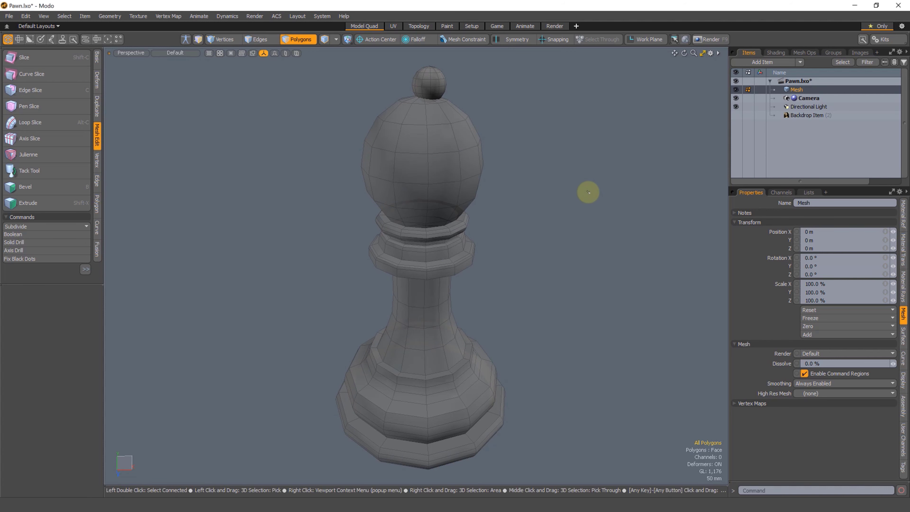
scroll(522, 218, "down", 1)
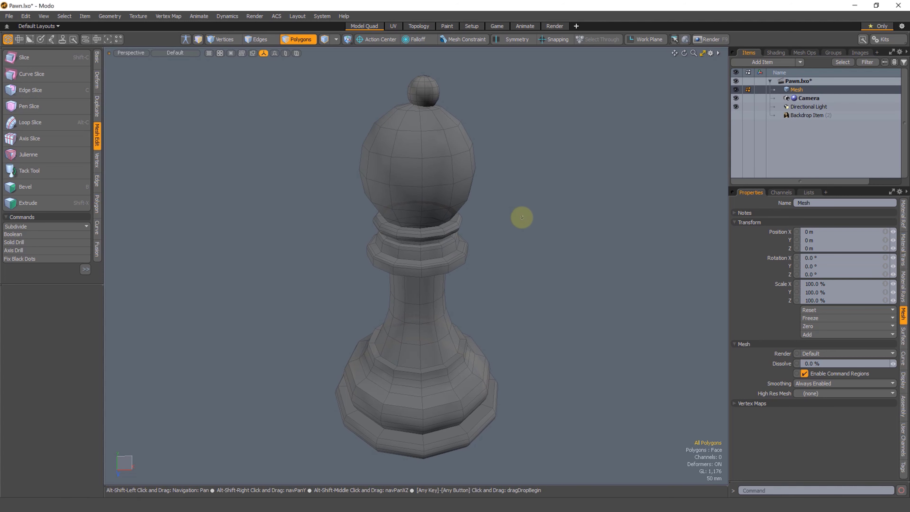